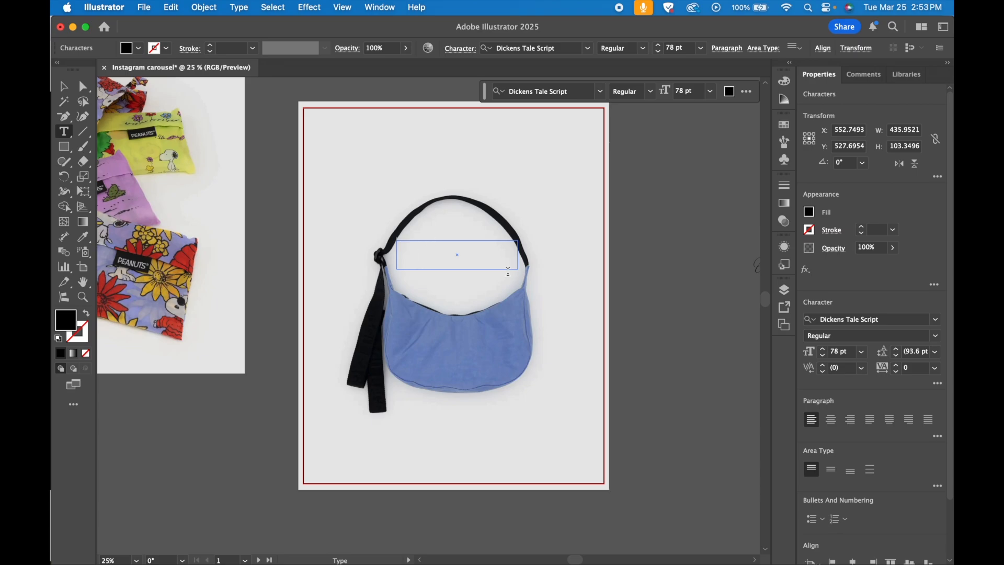
- Set the empty text frame's font to Minion Variable Concept Medium and enter the title "What's in my bag?"
left_click(863, 319)
type("minion")
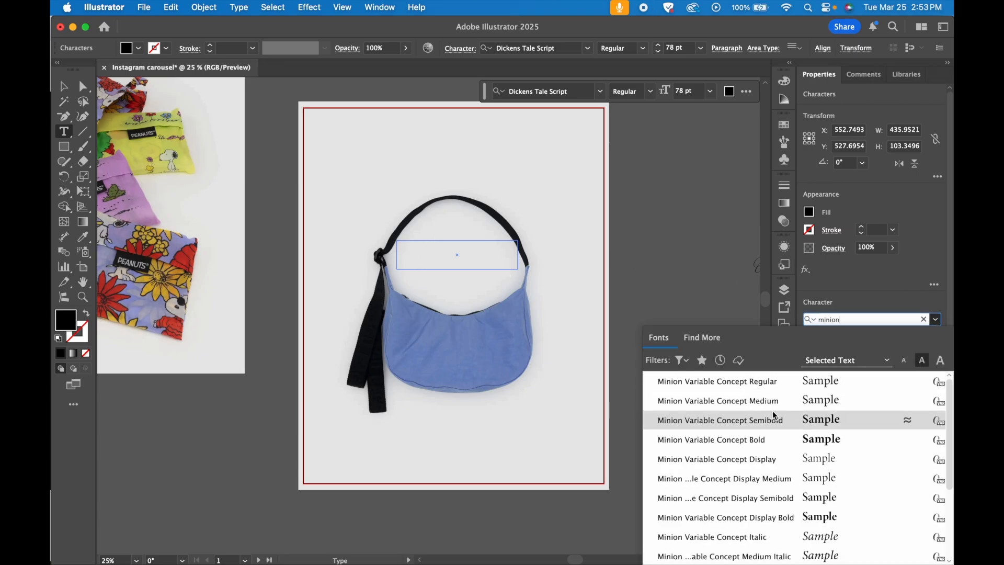
left_click(772, 402)
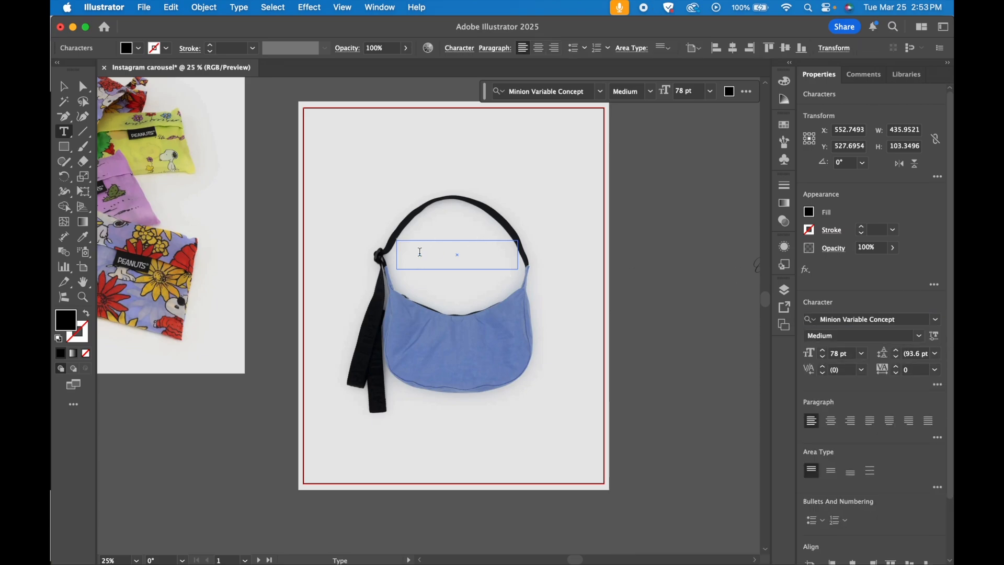
type("What’s In")
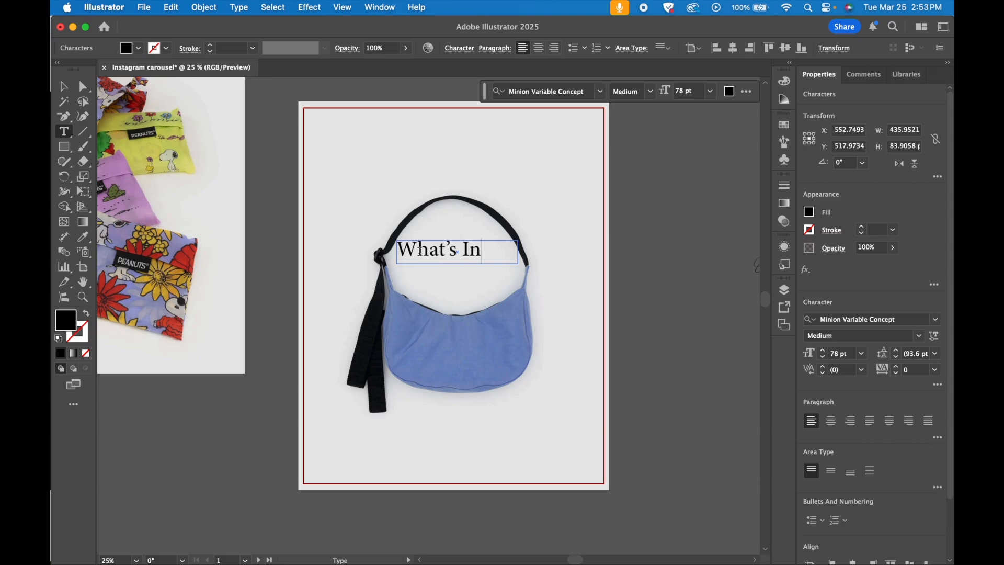
type("at's in my bag?")
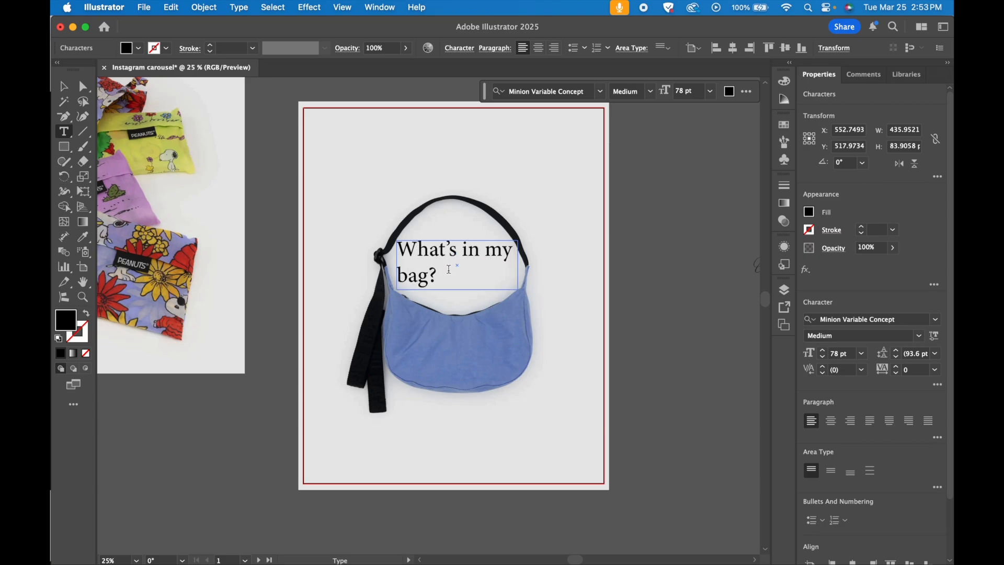
- Change the whole title's font to Dickens Tale Script and lower it so it sits within the loop of the bag's strap
key("super+a")
left_click(935, 319)
left_click(732, 401)
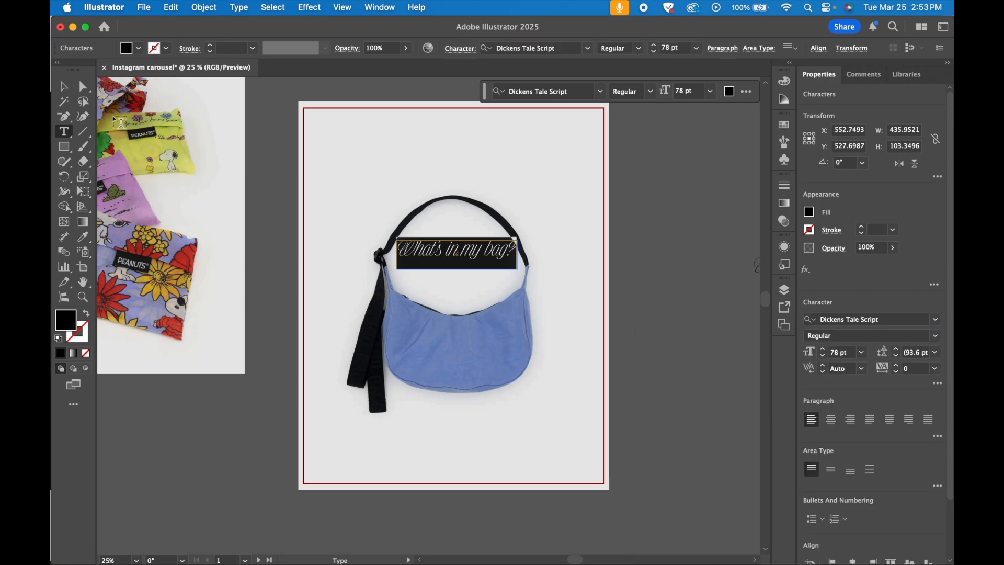
key("Escape")
mouse_move(473, 249)
left_mouse_down()
mouse_move(473, 291)
mouse_move(475, 256)
mouse_move(474, 266)
left_mouse_up()
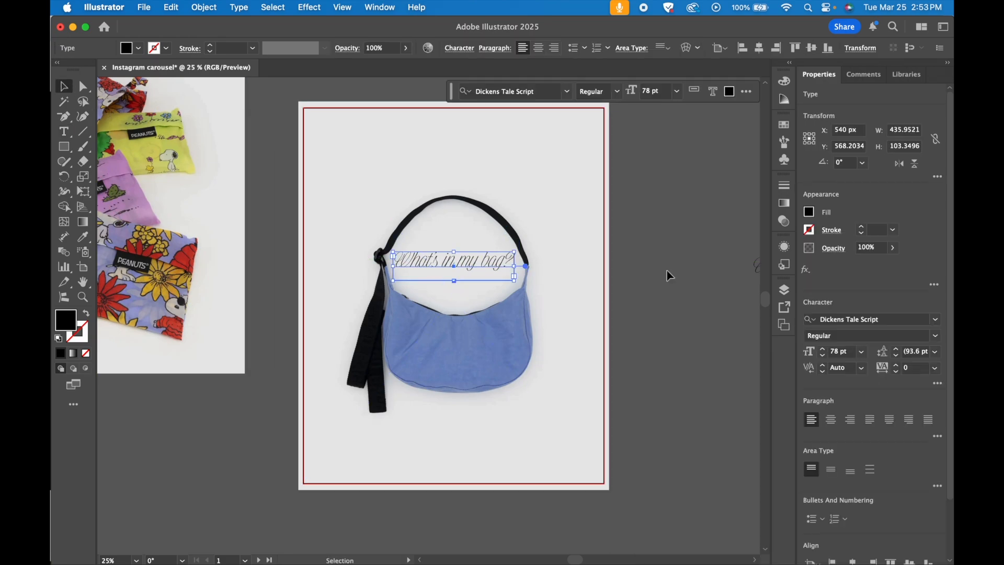
left_click(667, 271)
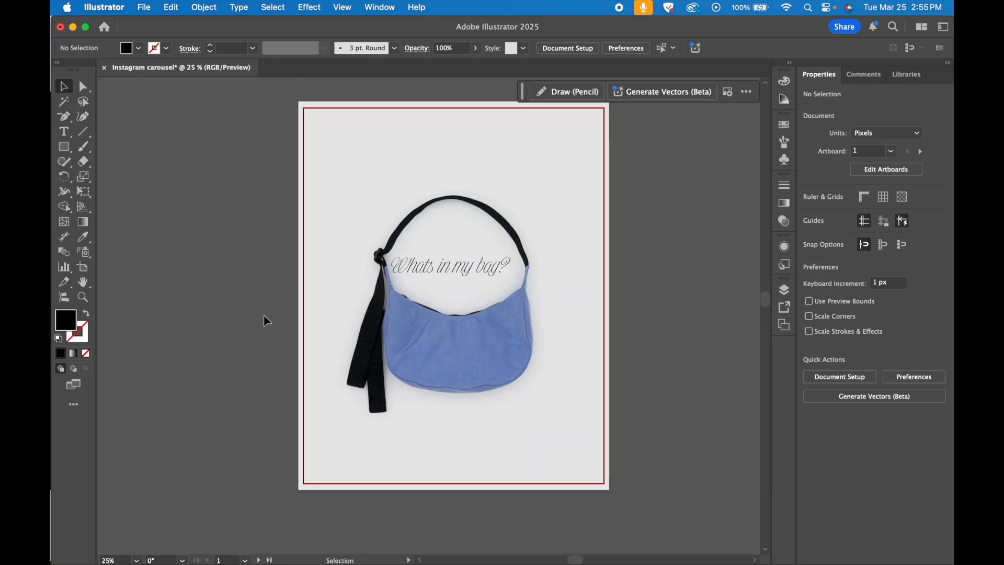
- Bring the snoopy.png pouches image onto the artboard's upper-left corner, scaled down to about 484 by 605 px
key("super+z")
left_click_drag(116, 208, 463, 209)
left_click_drag(522, 426, 357, 220)
left_click_drag(305, 191, 368, 227)
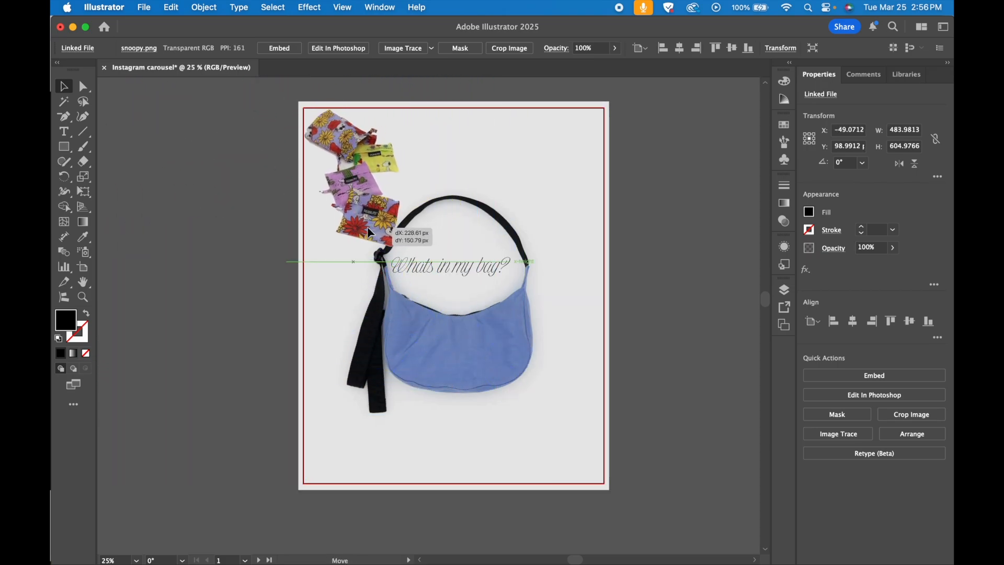
- Rotate the Snoopy pouches image slightly counterclockwise and deselect it
key("a")
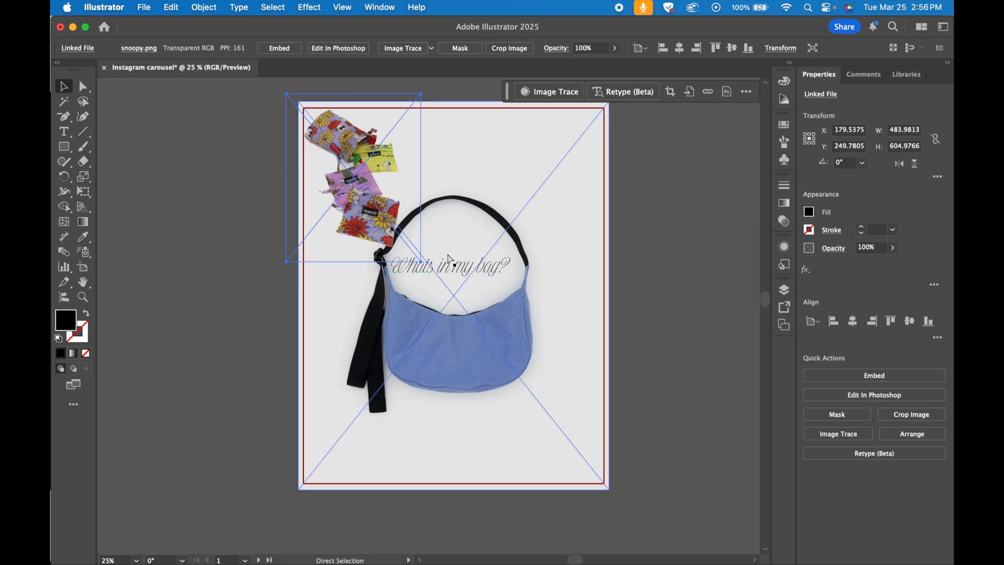
key("v")
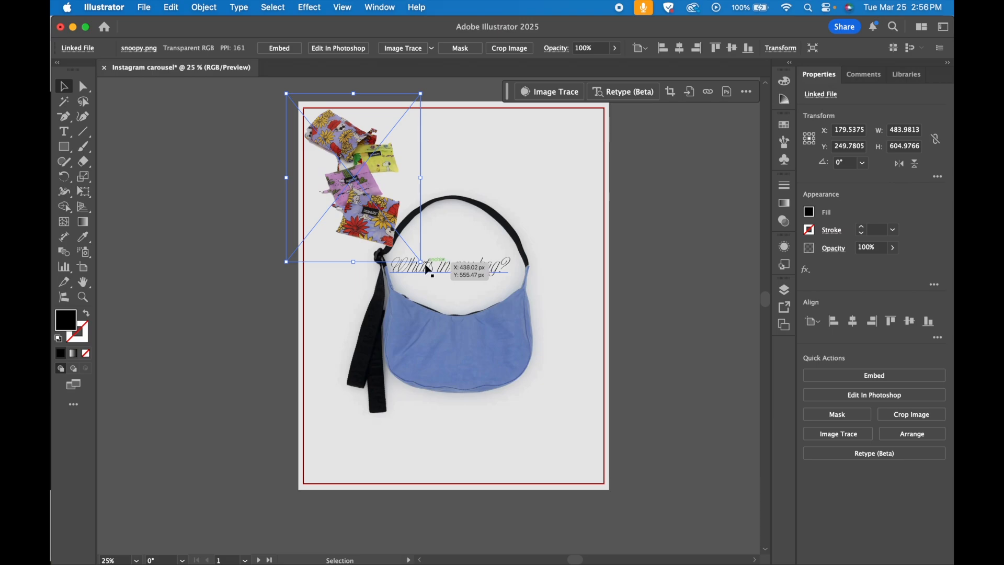
left_click(424, 264)
left_click(398, 233)
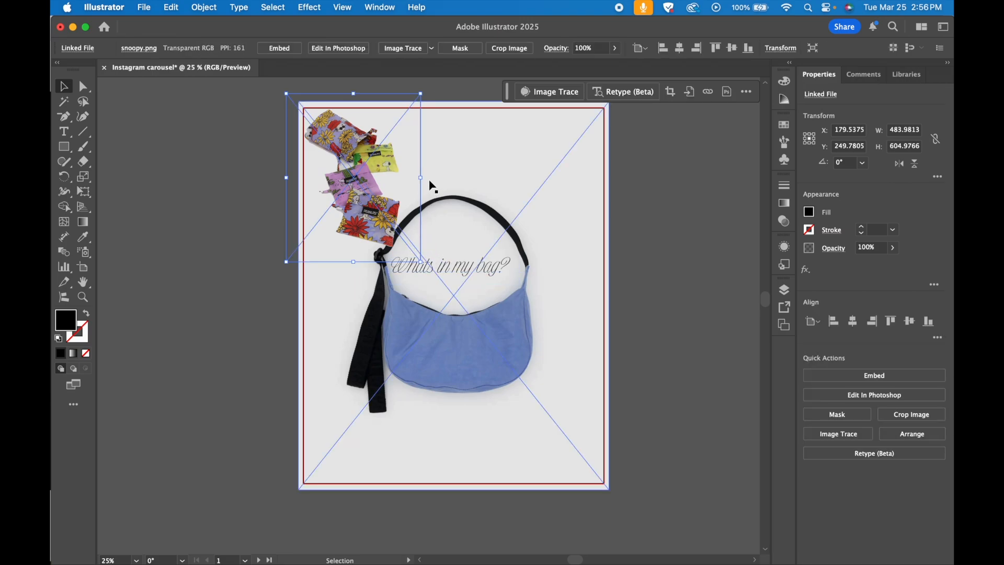
left_click_drag(426, 175, 426, 163)
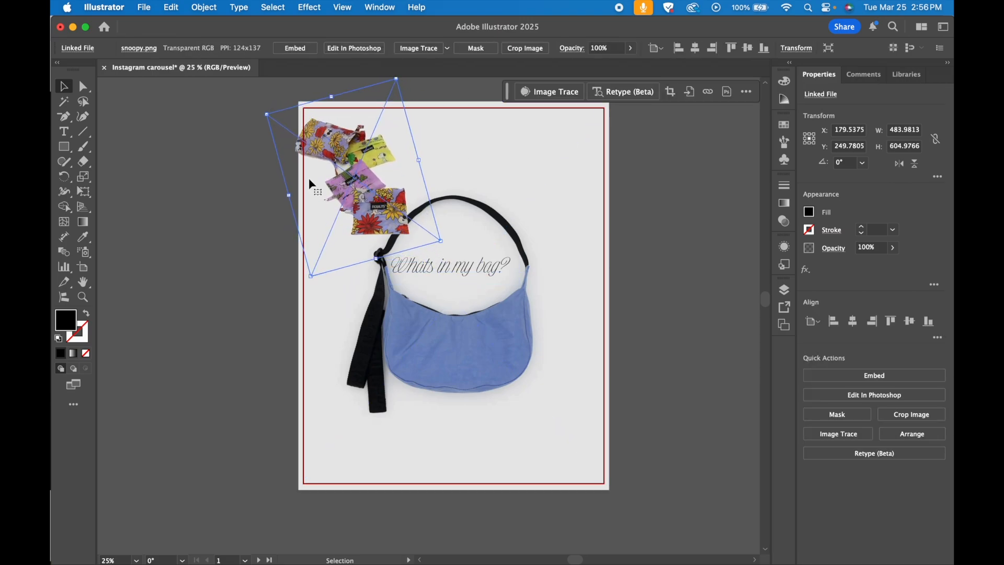
left_click(219, 209)
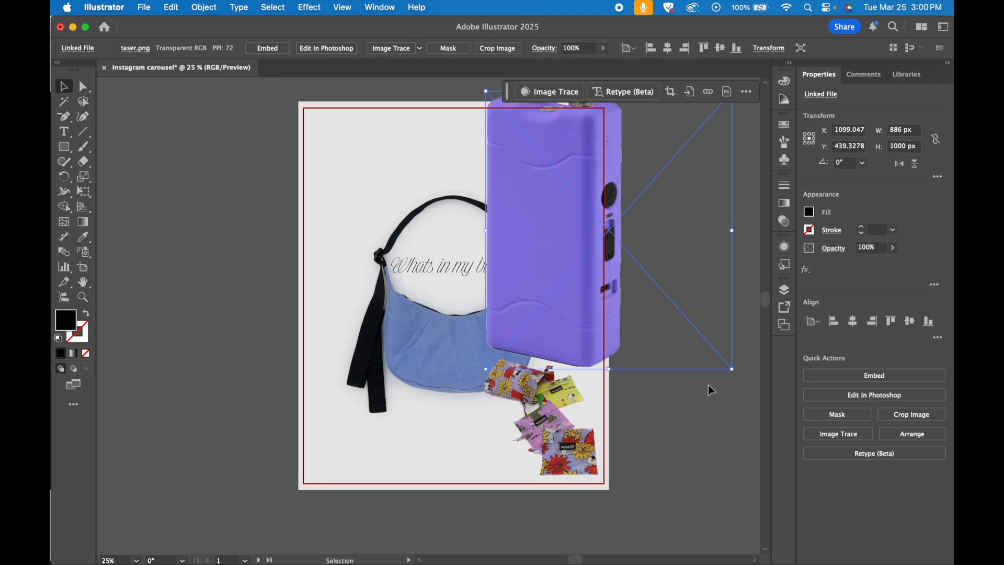
- Scale down the taser.png image and place it slightly tilted near the artboard's upper-right corner
left_click_drag(732, 369, 573, 233)
left_click_drag(498, 154, 538, 191)
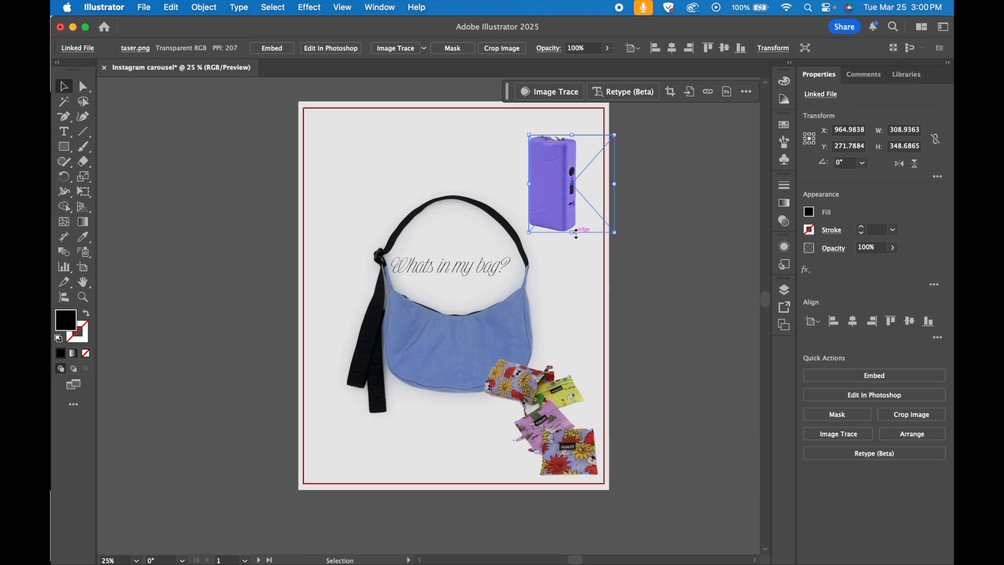
left_click_drag(574, 236, 553, 171)
left_click(676, 227)
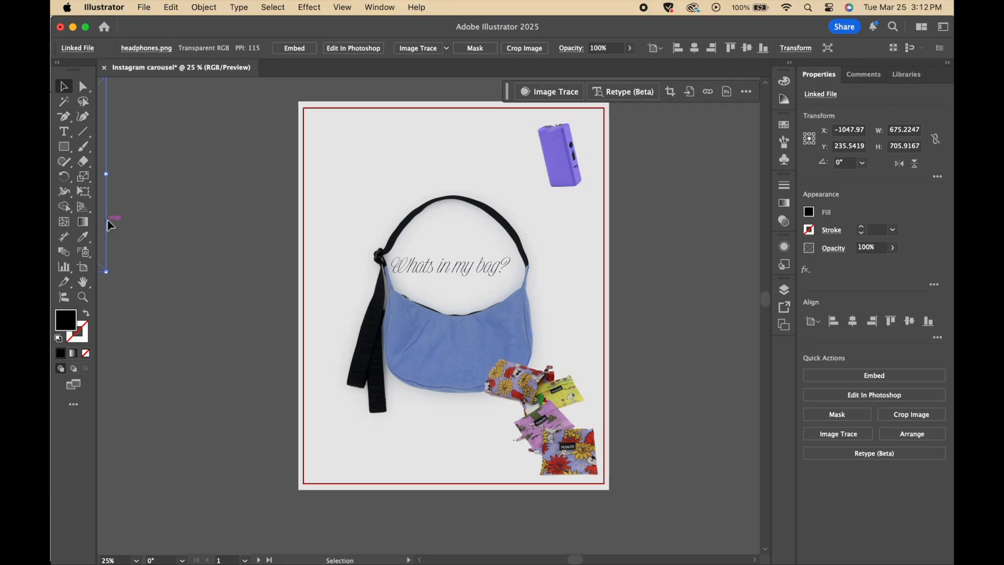
- Bring the headphones.png image onto the artboard's upper-left area, scaled down to about 327 by 342 px
left_click_drag(110, 225, 462, 246)
left_click_drag(459, 296, 382, 213)
left_click_drag(328, 179, 355, 203)
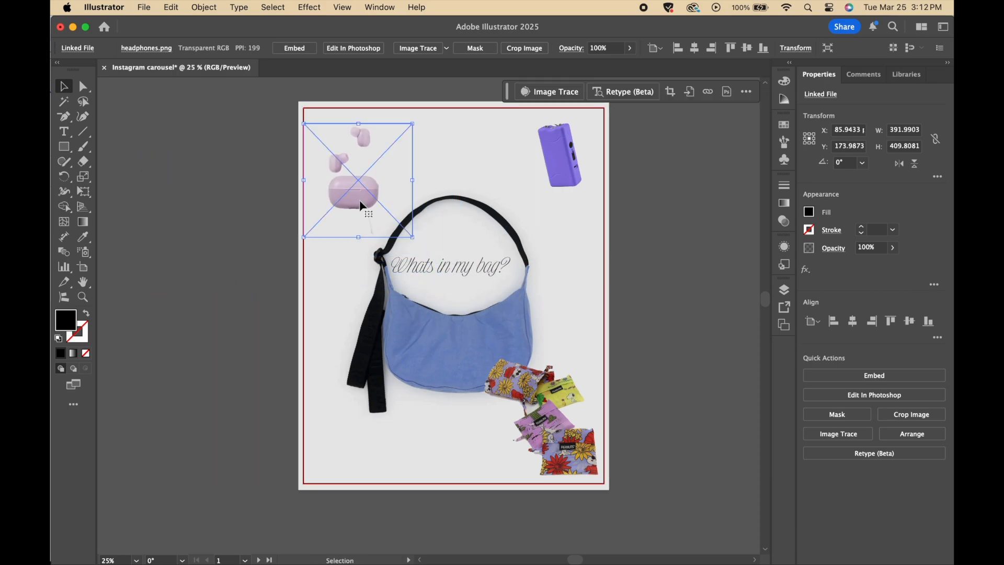
left_click_drag(406, 231, 396, 218)
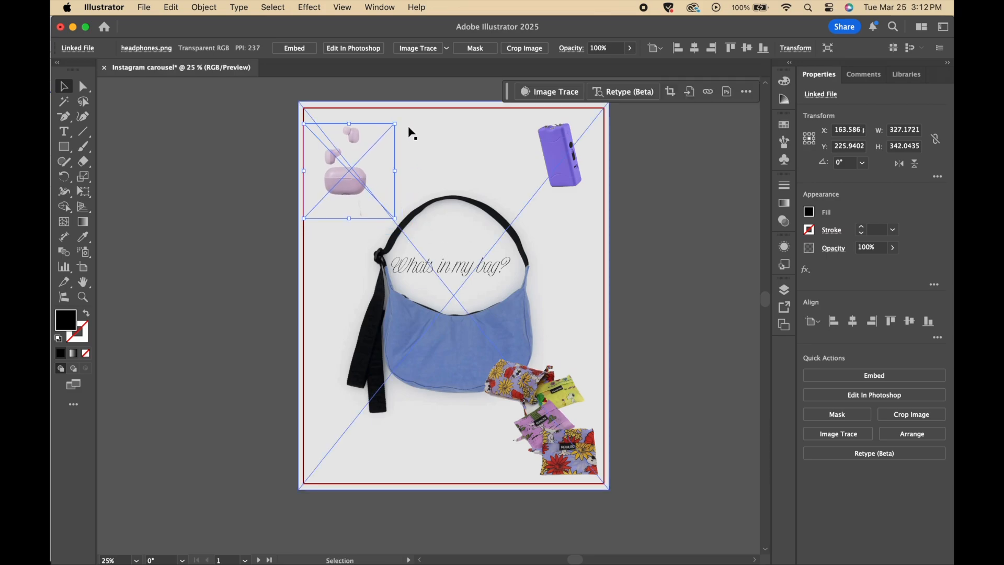
- Tilt the headphones image slightly clockwise and move it to the artboard's lower-left corner
left_click_drag(400, 120, 413, 136)
left_click_drag(357, 192, 337, 460)
left_click(229, 415)
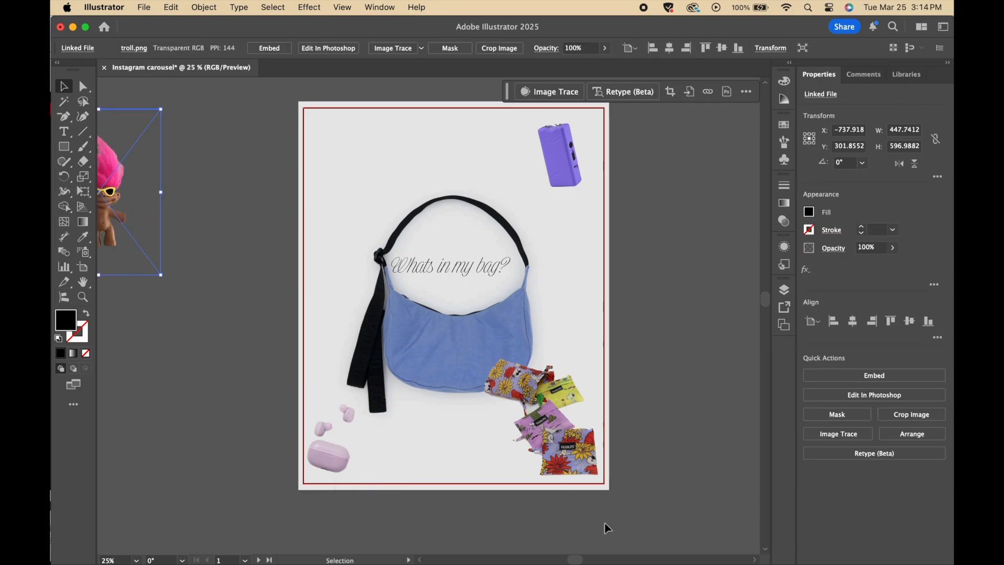
- Move the troll.png image from the pasteboard onto the artboard
left_click_drag(109, 208, 357, 201)
left_click(218, 205)
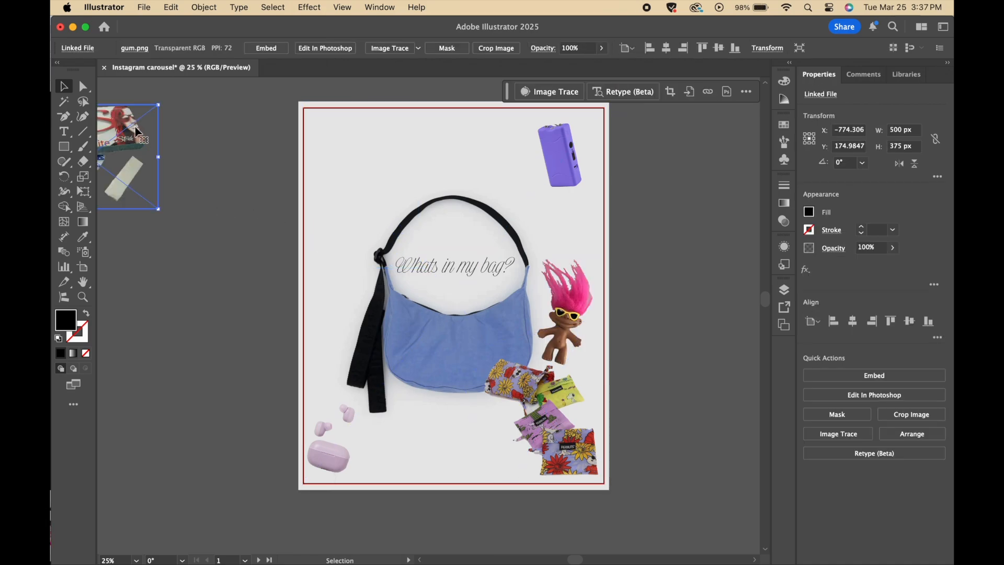
- Place the gum.png image just below the bag, scaled down and rotated about 21°
left_click_drag(137, 138, 417, 143)
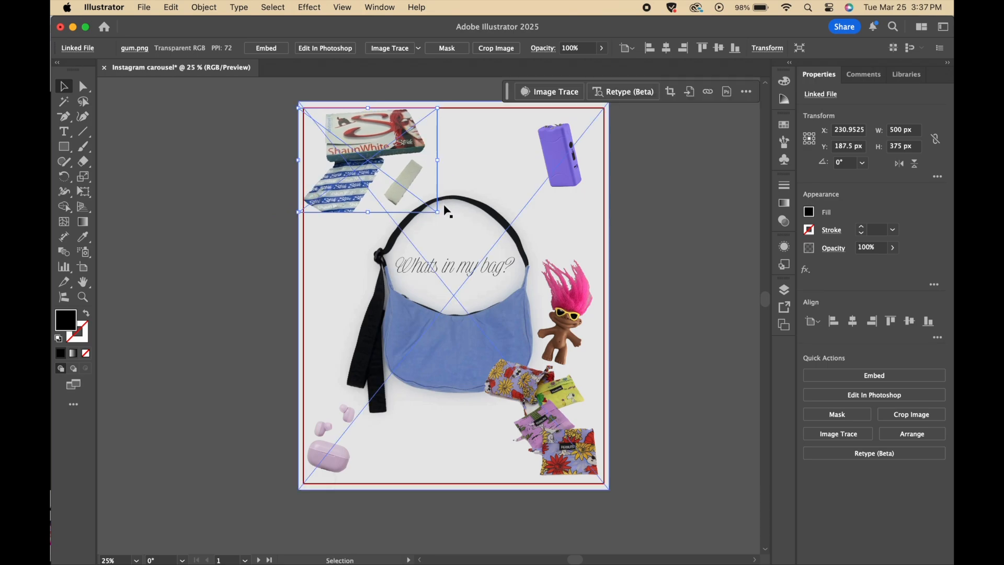
left_click_drag(438, 212, 376, 189)
left_click_drag(340, 146, 413, 423)
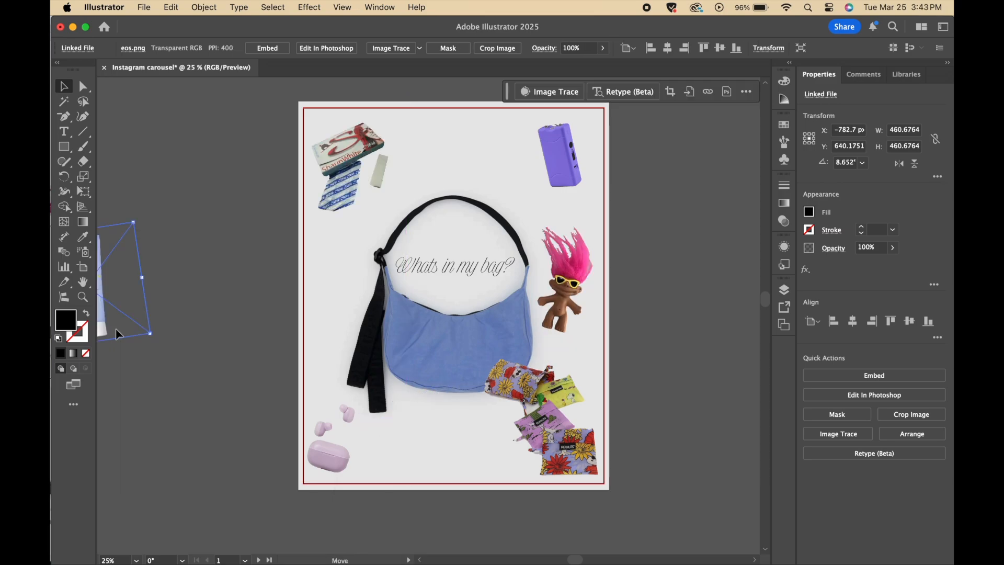
- Place the lotion tube at the top of the bag's strap and the loop.png earplugs just above the headphones
left_click_drag(117, 331, 480, 239)
left_click(680, 234)
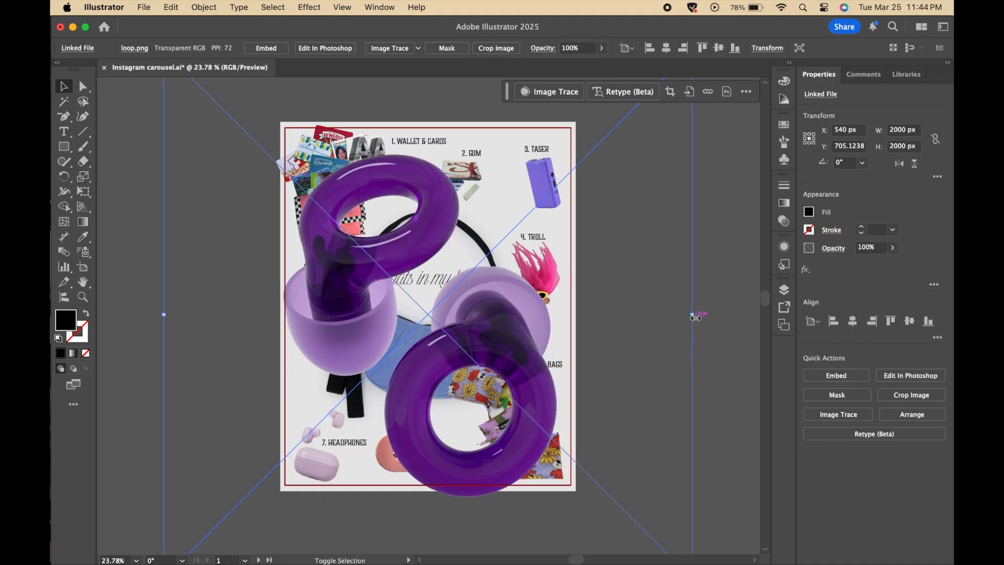
left_click_drag(695, 315, 317, 410)
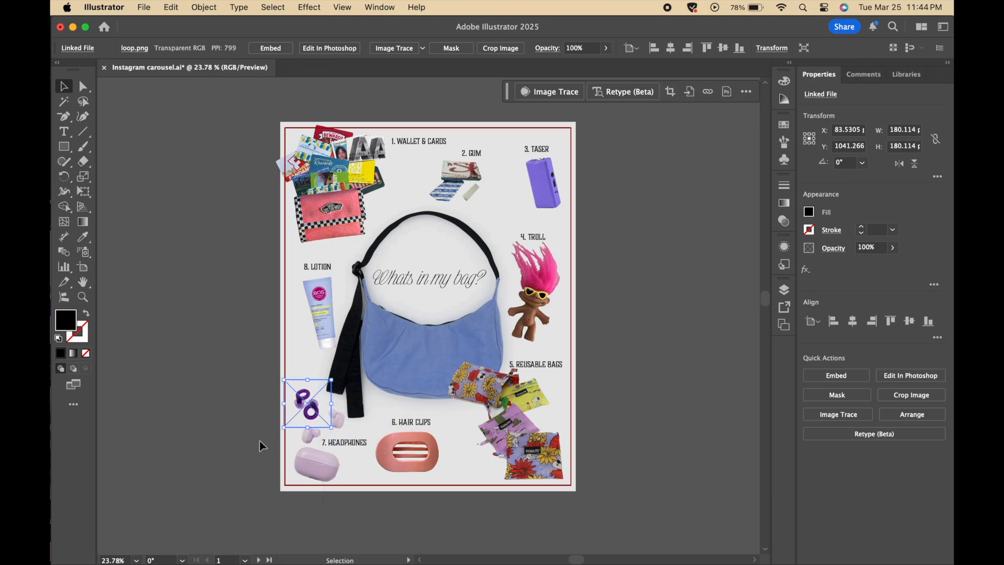
left_click(260, 442)
- Extend the headphones label to read "7. HEADPHONES & EARPLUGS"
scroll(259, 440, "up", 3)
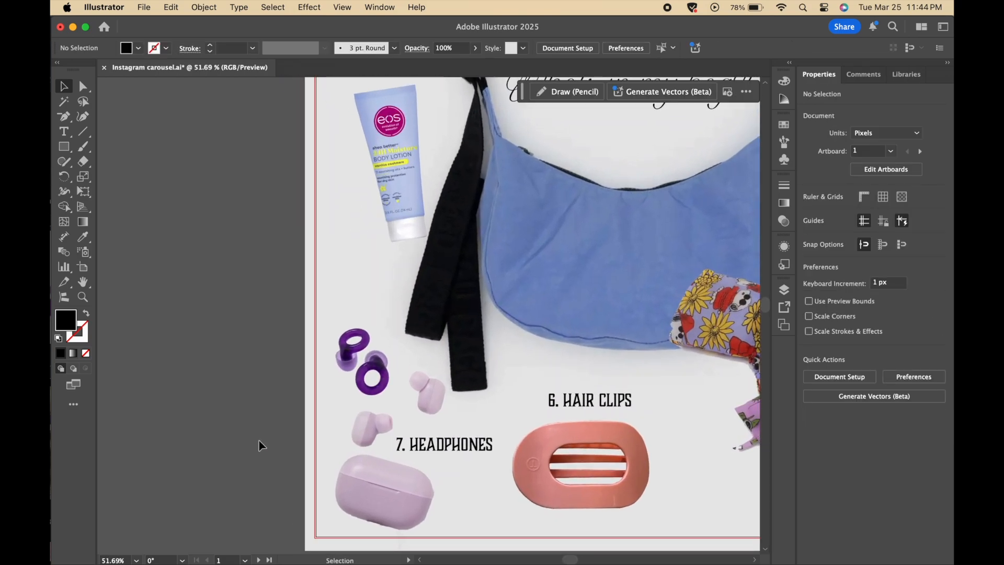
double_click(471, 445)
key("super+a")
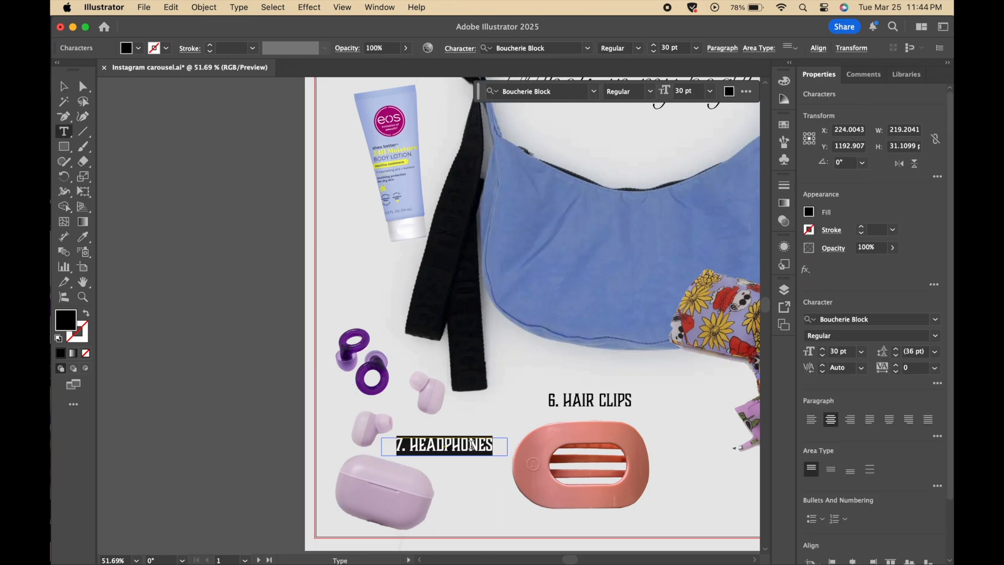
left_click(498, 448)
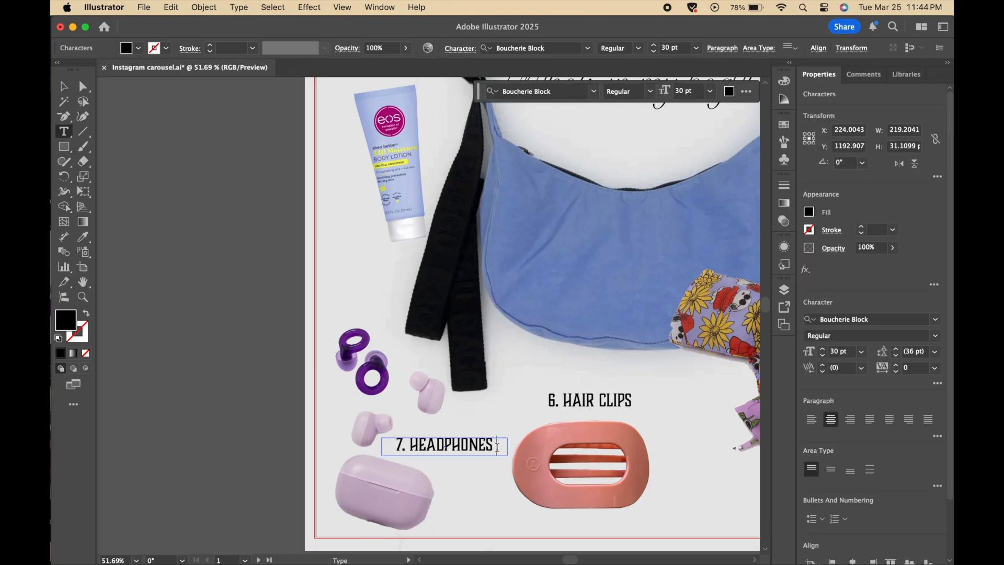
type("&")
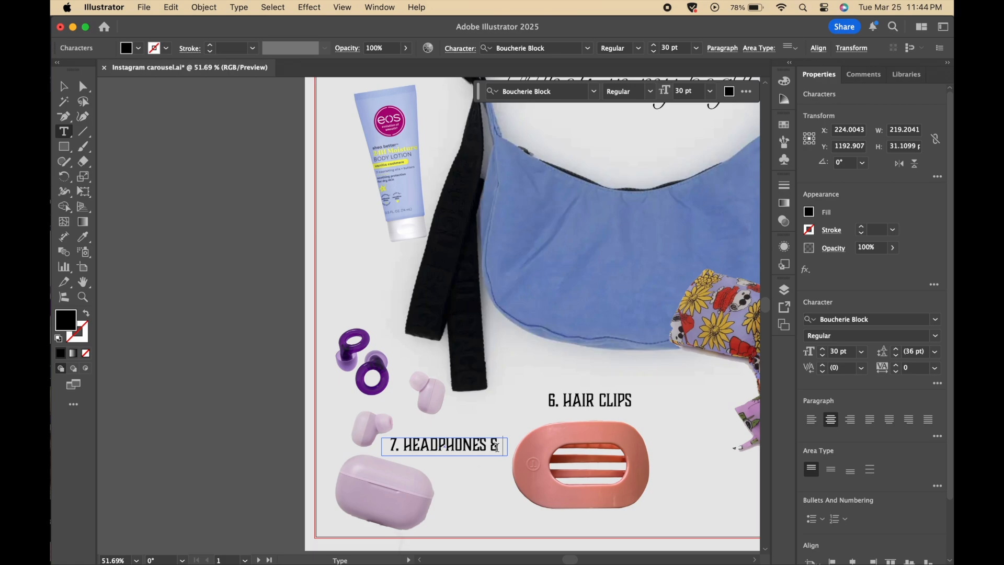
scroll(507, 450, "down", 6)
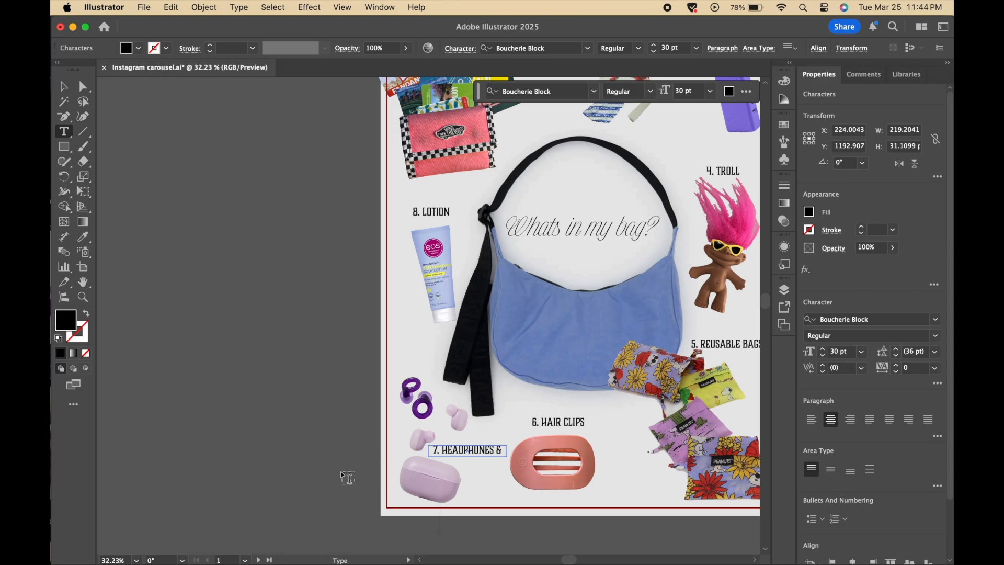
scroll(347, 478, "up", 3)
scroll(347, 478, "down", 5)
scroll(348, 477, "right", 2)
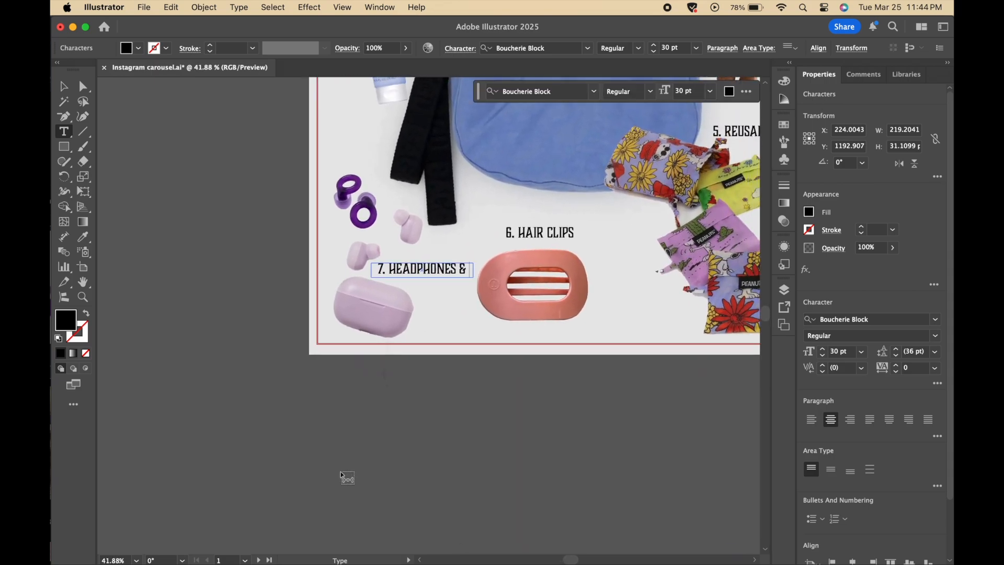
type("EARPLUGS")
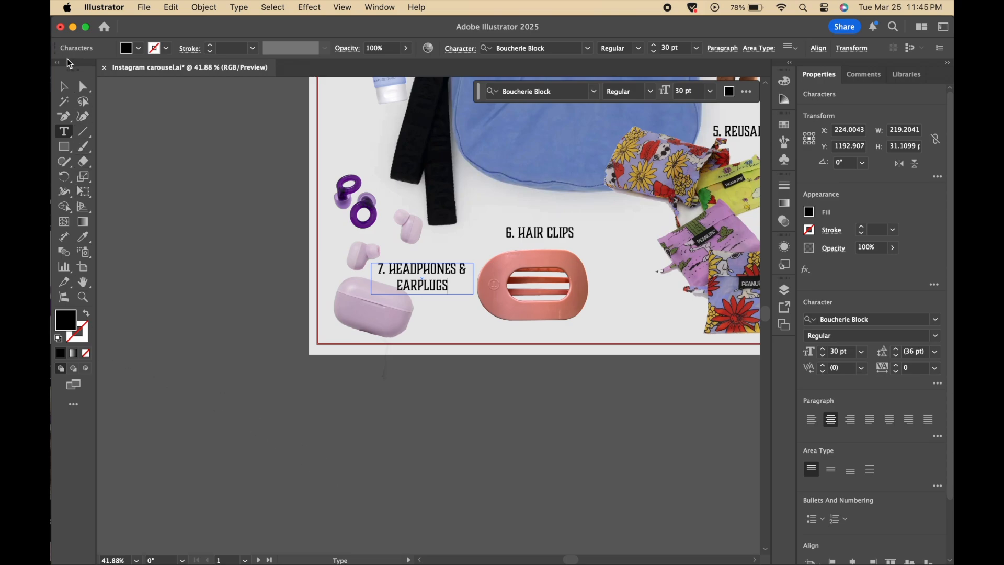
- Nudge the "7. HEADPHONES & EARPLUGS" label slightly up and to the right of the headphones, then deselect it
left_click(62, 90)
left_click(171, 224)
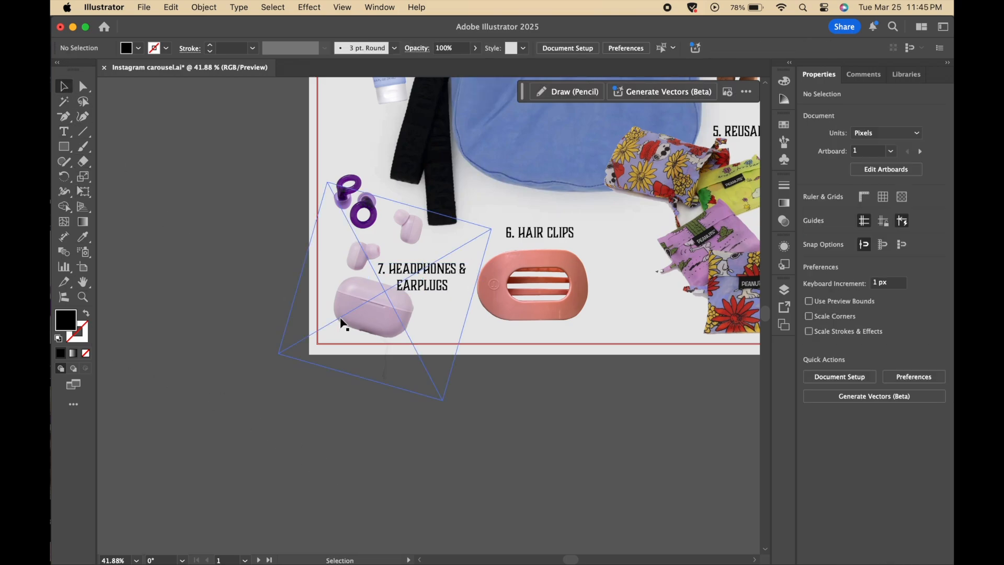
left_click_drag(429, 293, 433, 284)
left_click(284, 302)
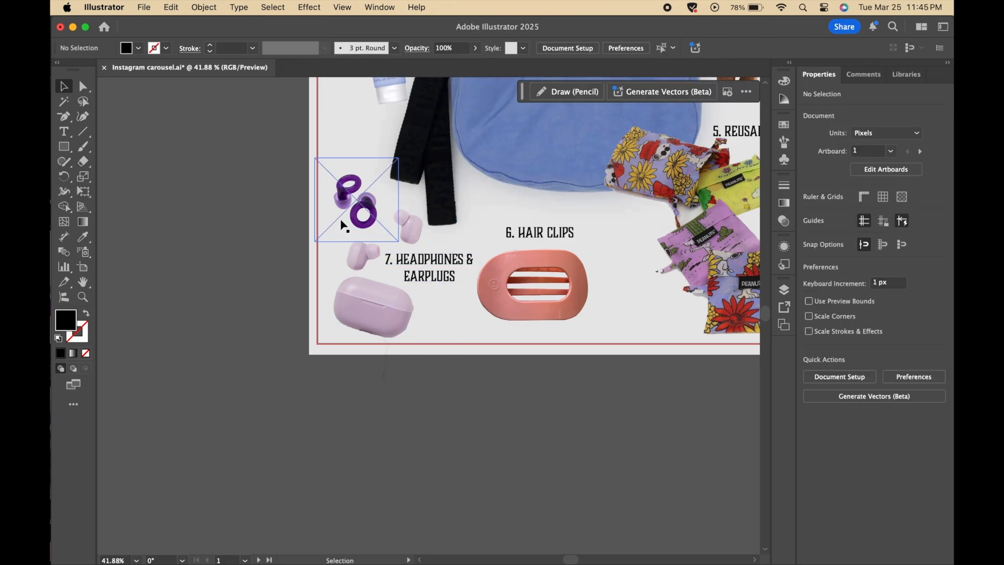
scroll(263, 280, "down", 6)
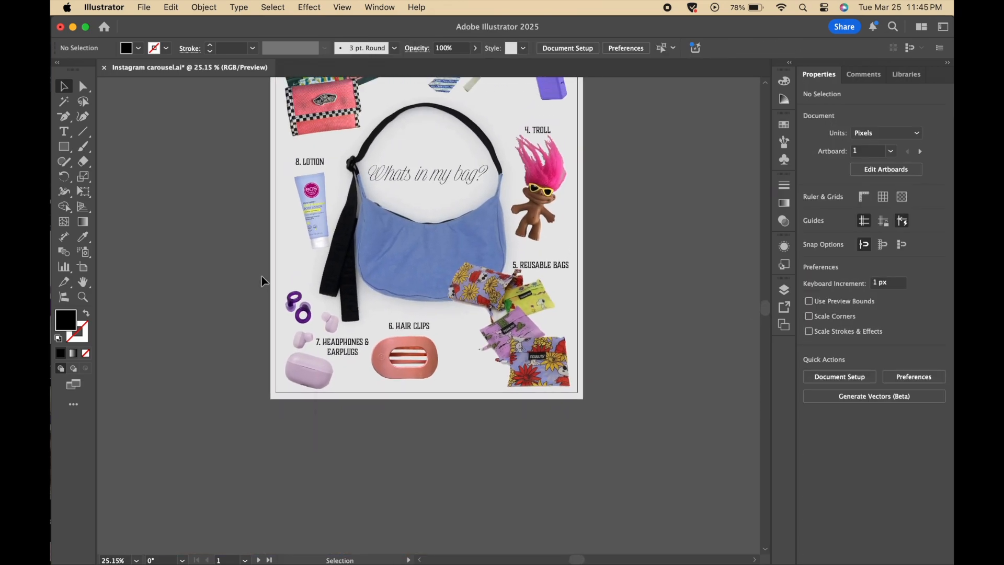
scroll(262, 281, "up", 1)
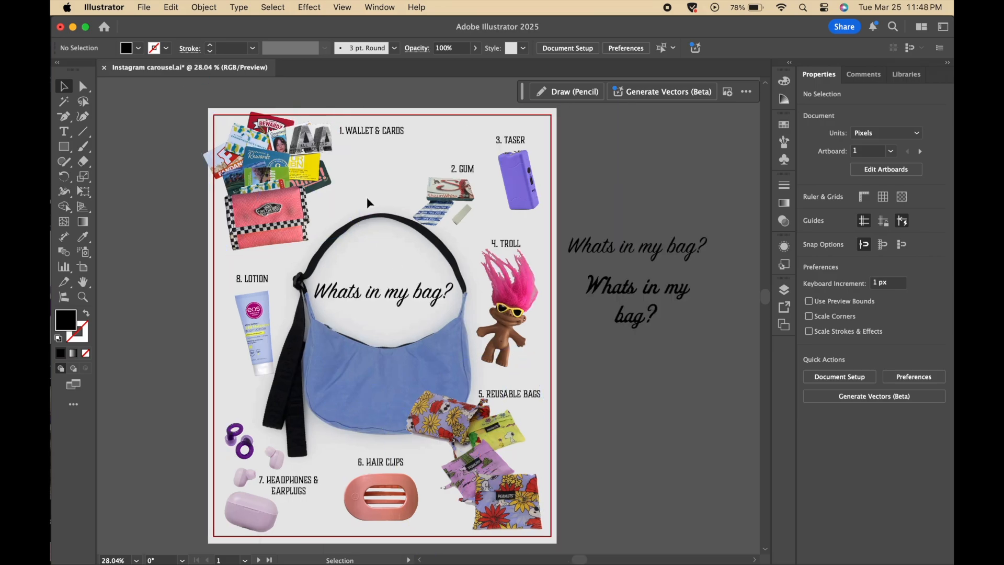
scroll(367, 196, "up", 3)
scroll(367, 196, "up", 4)
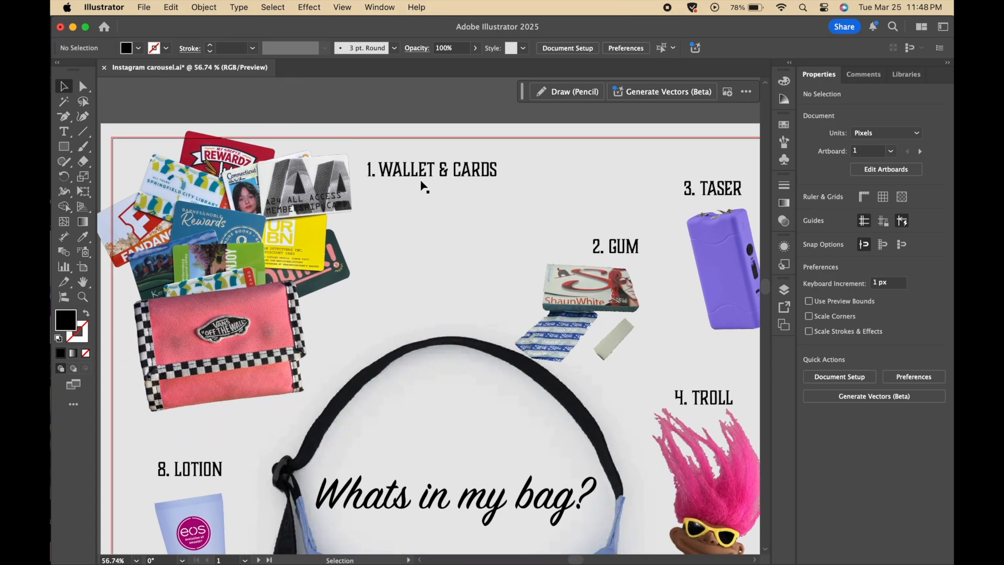
- Clear the text after the number in the wallet label and retype it as "1. WALLET & CARDS"
triple_click(426, 175)
left_click(426, 174)
key("BackSpace")
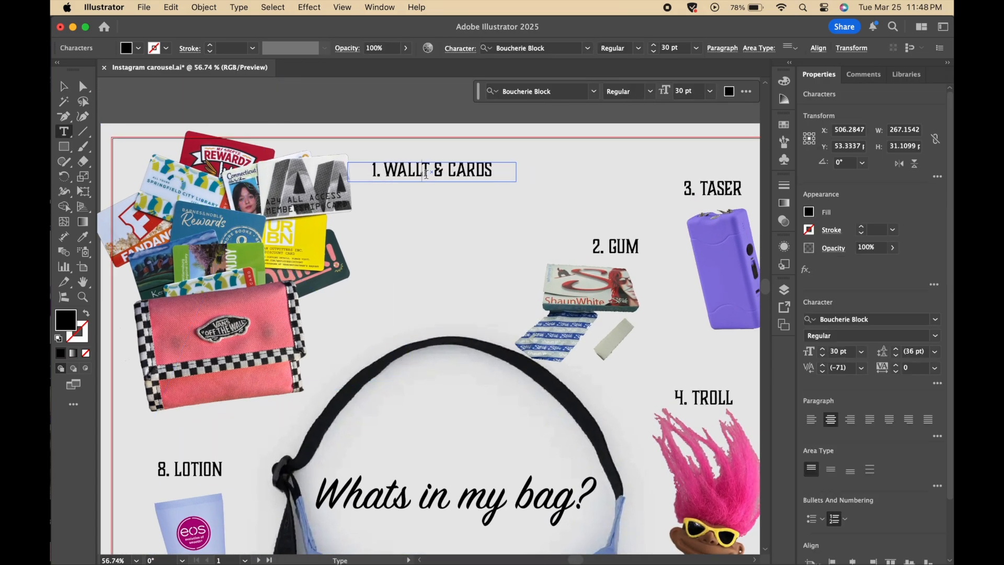
double_click(425, 175)
key("BackSpace")
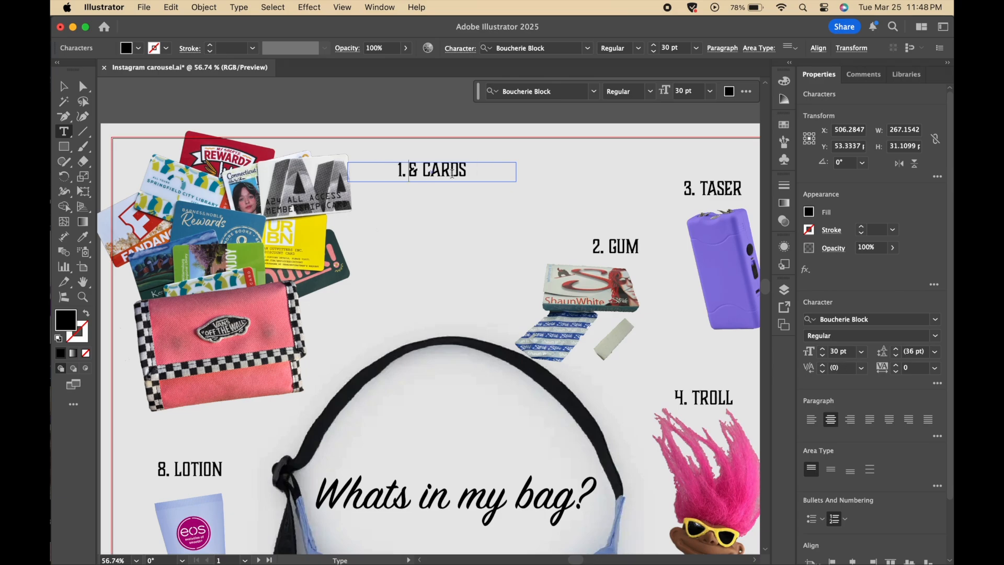
key("shift+End")
key("BackSpace")
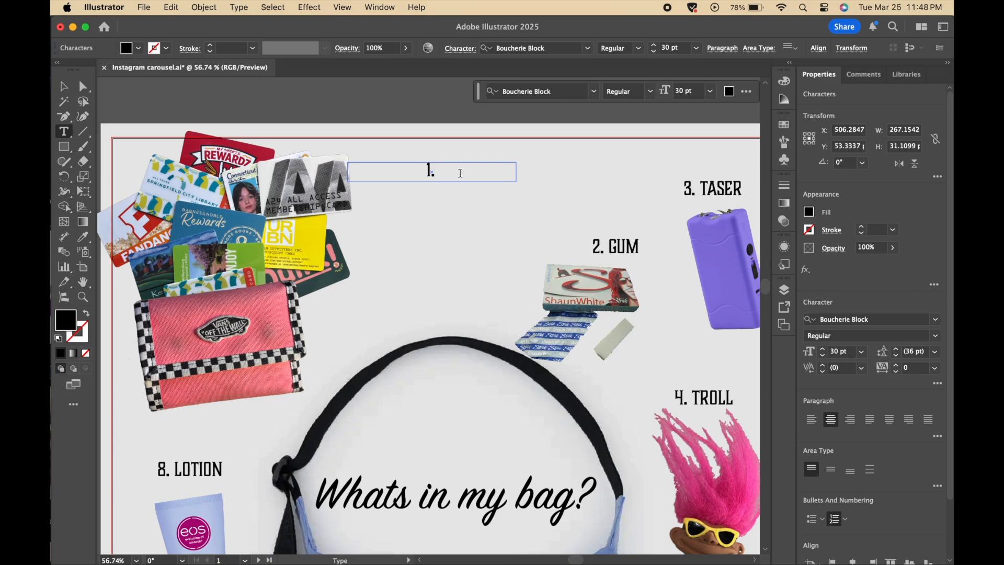
type("WALLET A")
key("BackSpace")
key("BackSpace")
type("& CARDS")
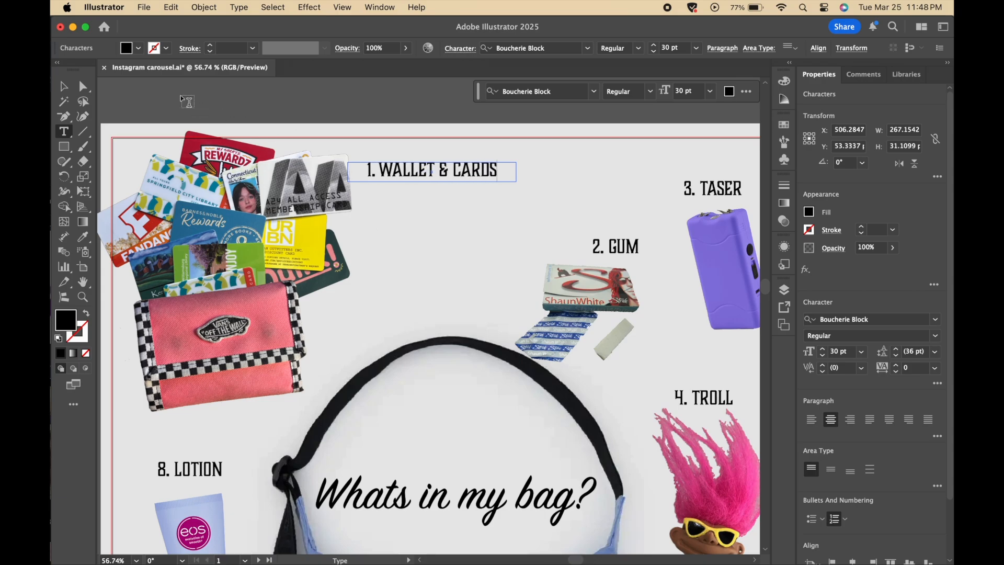
left_click(63, 85)
left_click(330, 130)
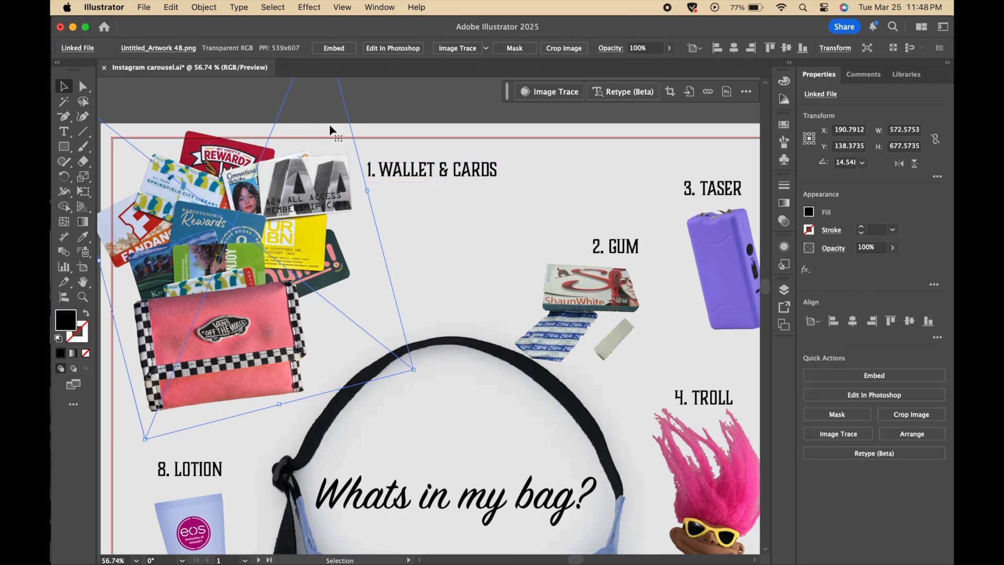
left_click(551, 265)
scroll(474, 254, "down", 3)
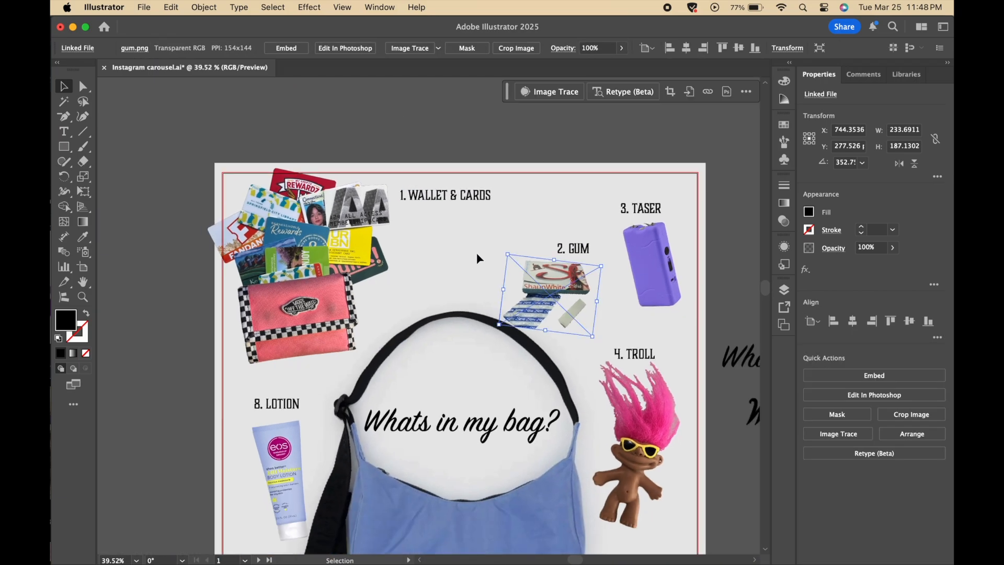
scroll(477, 254, "down", 3)
left_click(700, 261)
scroll(700, 261, "down", 3)
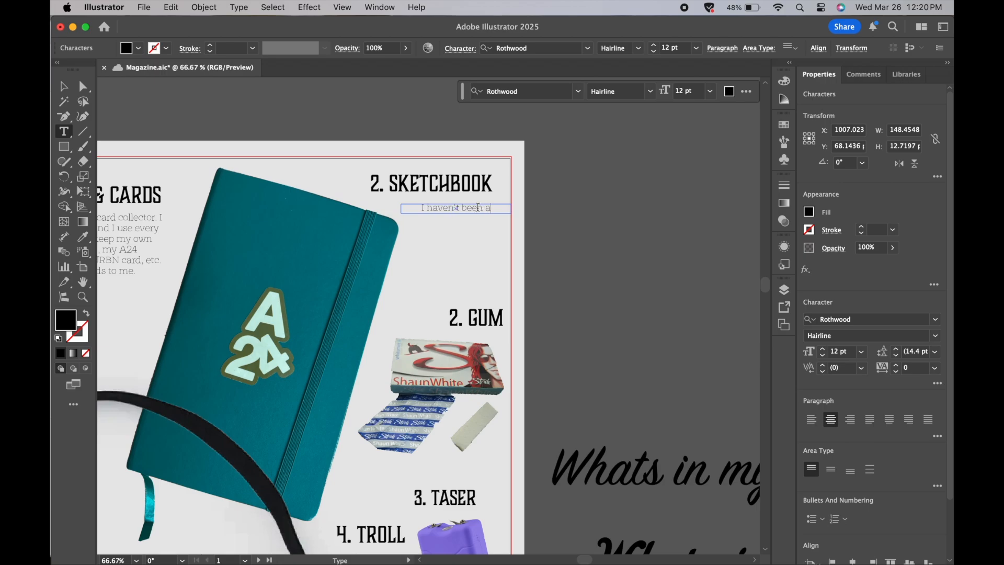
- Complete the sketchbook description to read "I haven't been able to leave the house without a sketchbook for about 11 years now."
type("ble to lea")
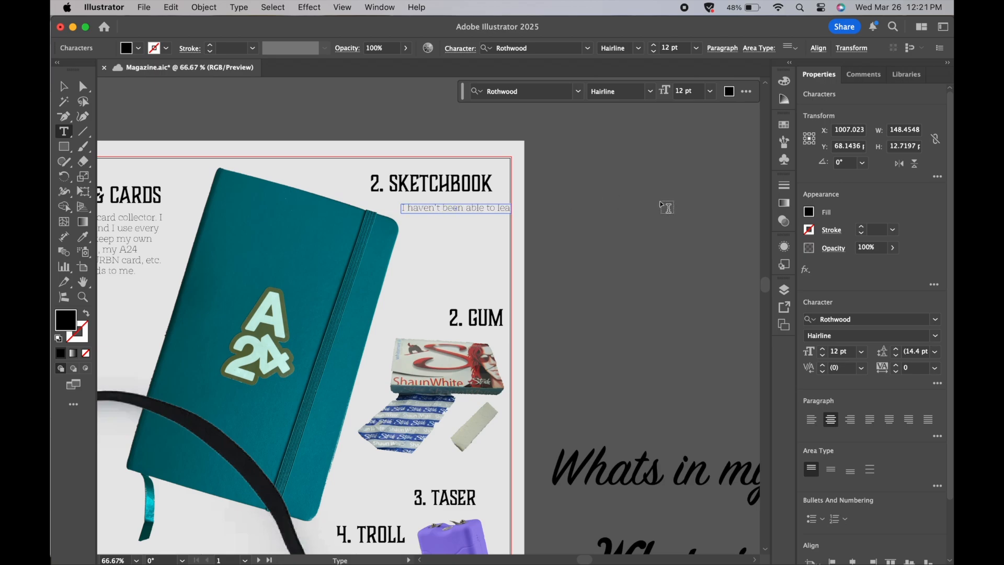
type("ve the house without a sketchbook")
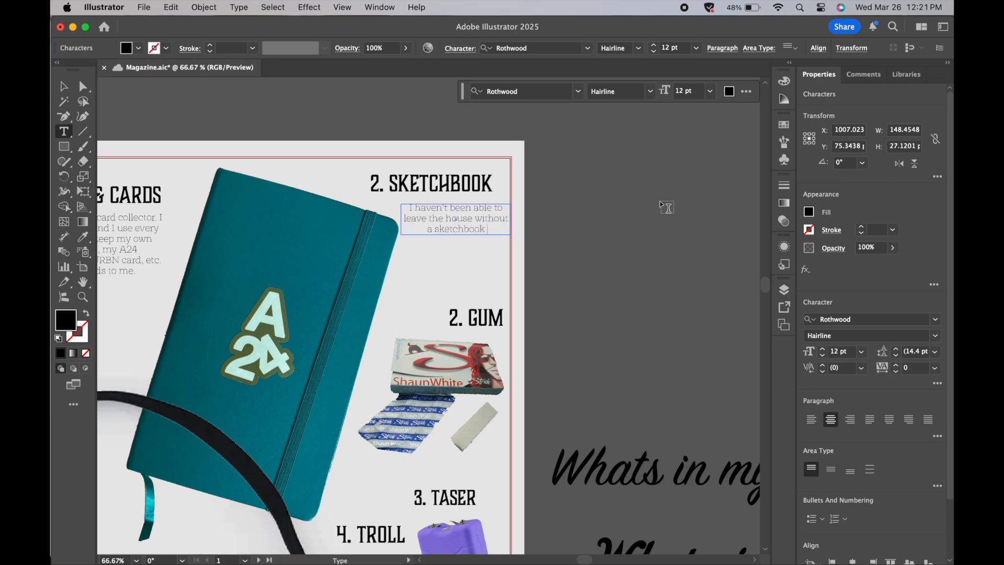
type(" for about 11 years now.")
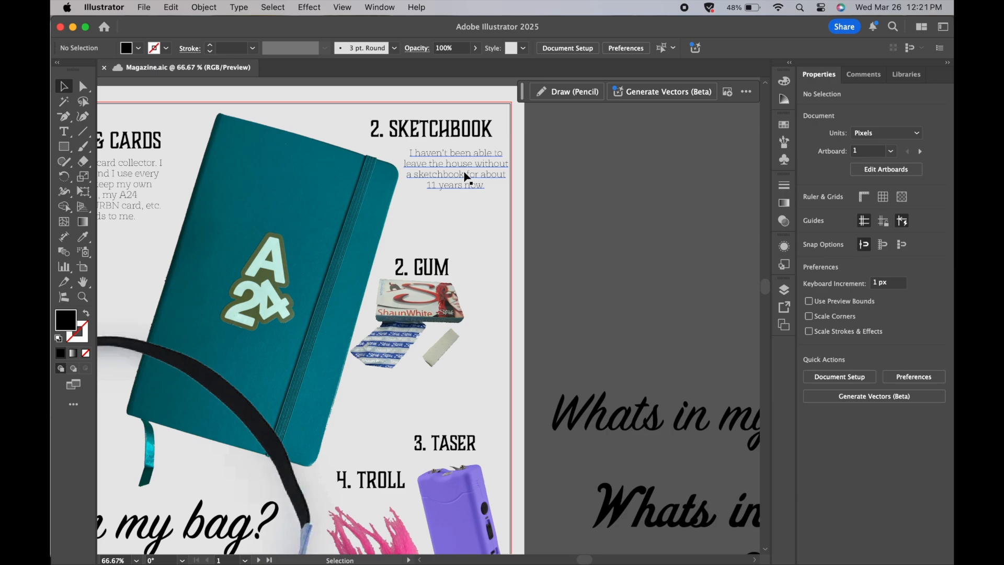
- Copy the sketchbook description below the gum and replace its text with "You dont even understand what I'd do for a pack of Shaun White gum"
mouse_move(464, 175)
left_mouse_down()
mouse_move(495, 350)
mouse_move(455, 393)
left_mouse_up()
double_click(455, 393)
key("super+a")
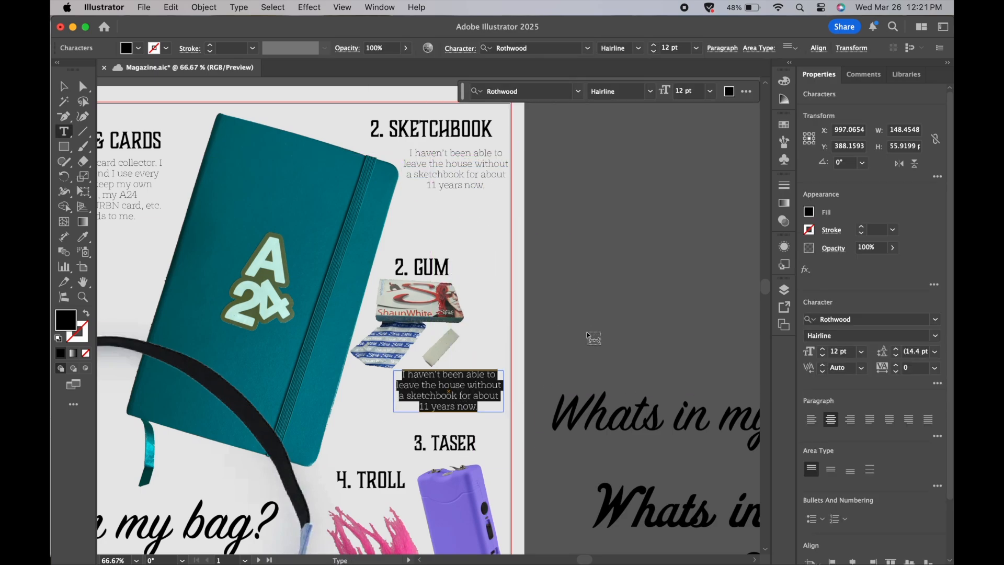
key("BackSpace")
type("You")
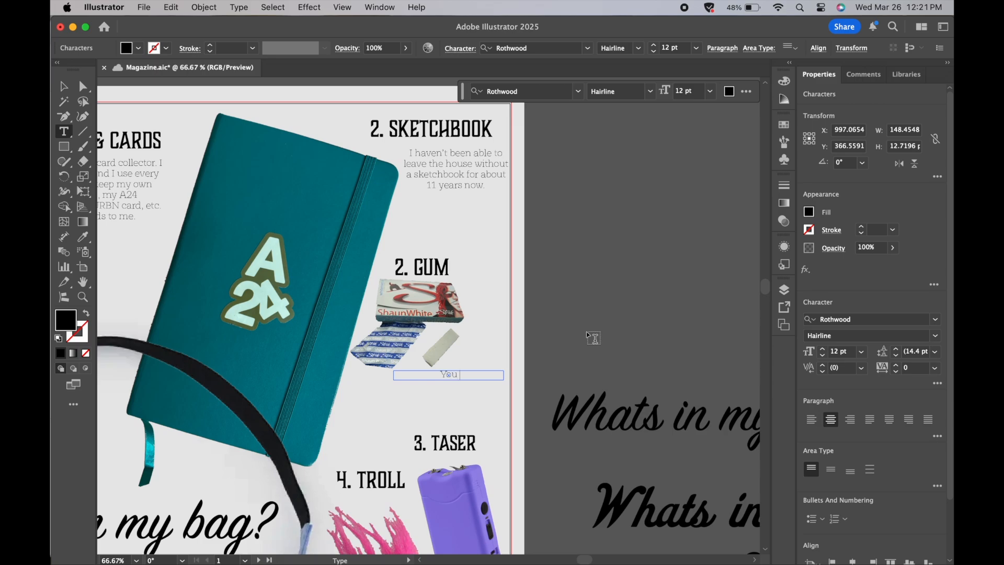
type(" dont even understand wha")
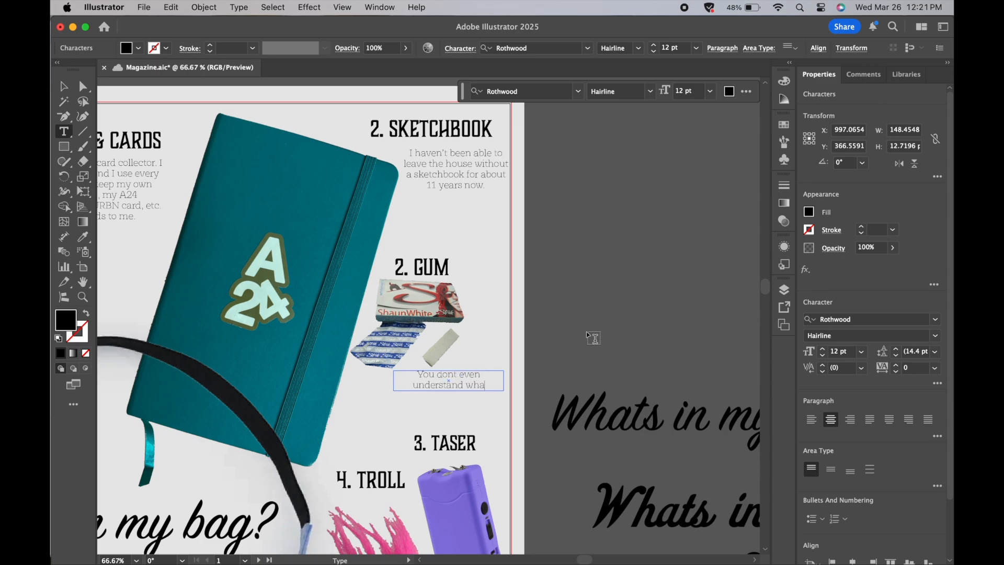
type("t I'd do fro")
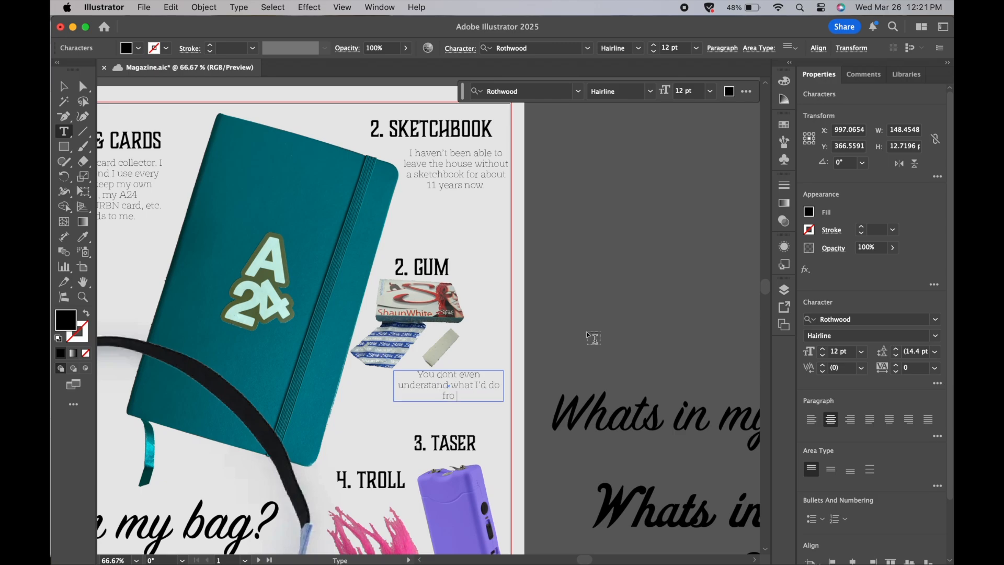
key("BackSpace")
key("BackSpace")
type("or a pack of Shaun White gu")
type("m")
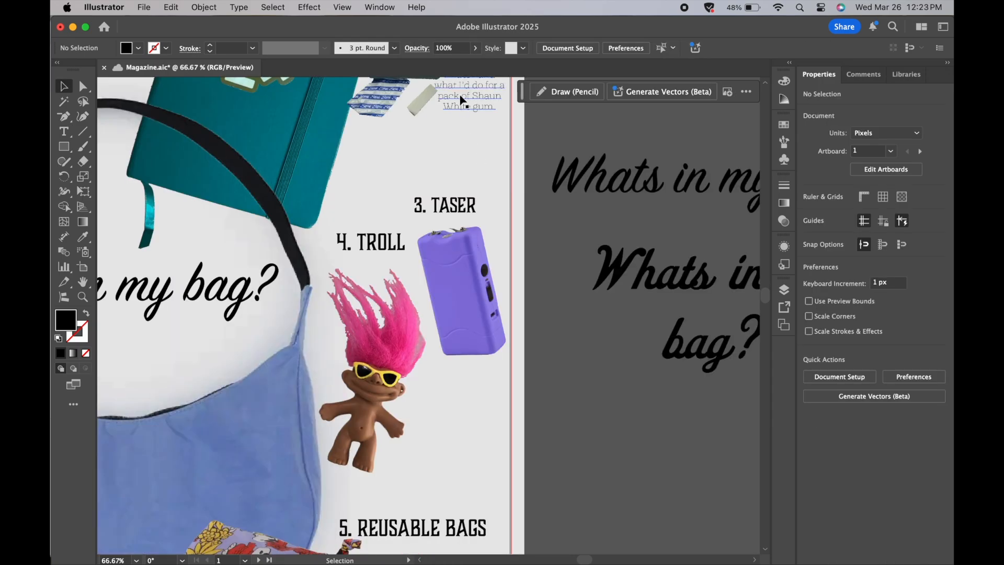
- Copy the gum description below the taser and replace its text with "Self explanatory" followed by a line break
left_click_drag(459, 97, 457, 401)
double_click(457, 401)
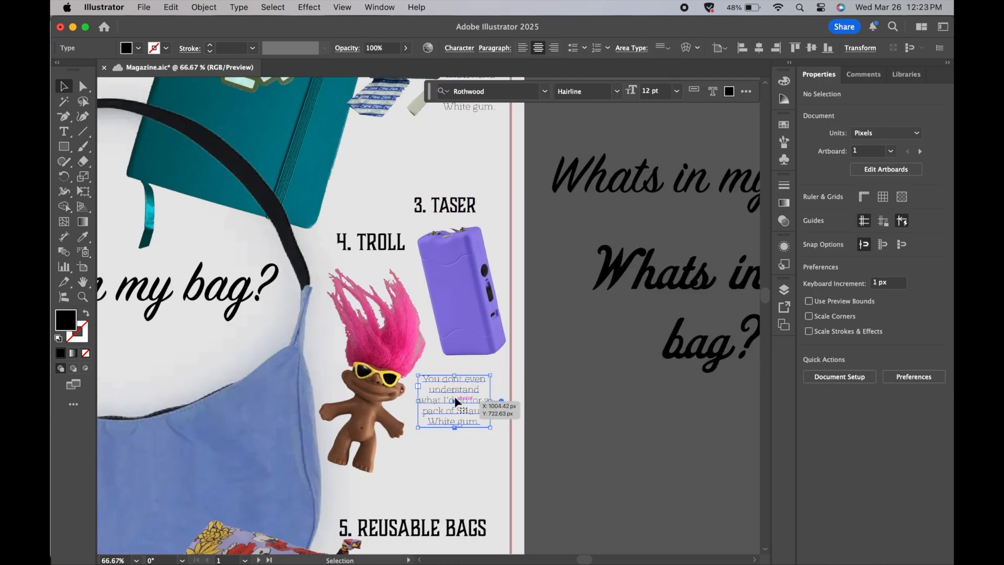
key("ctrl+a")
key("BackSpace")
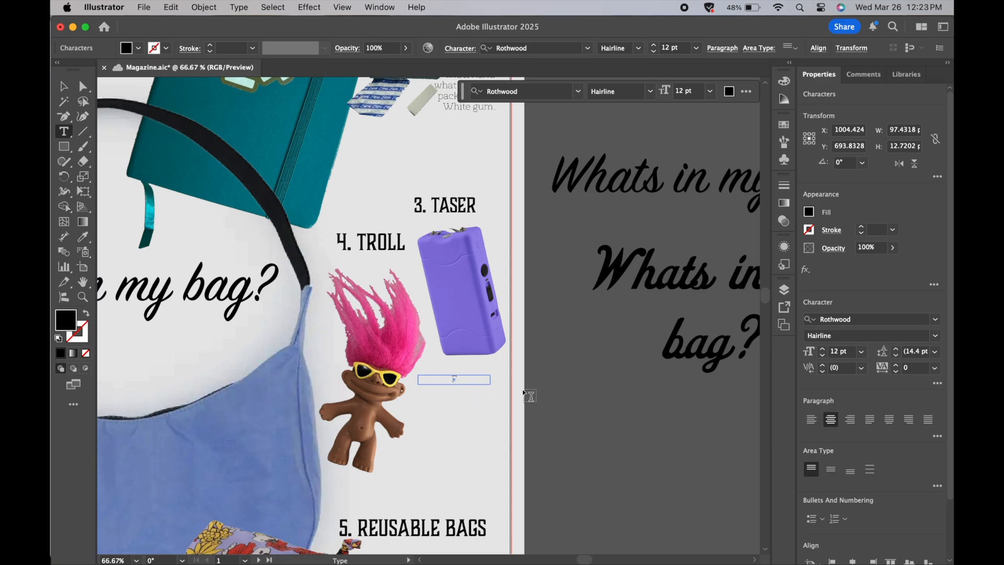
type("Self explanatory")
key("Return")
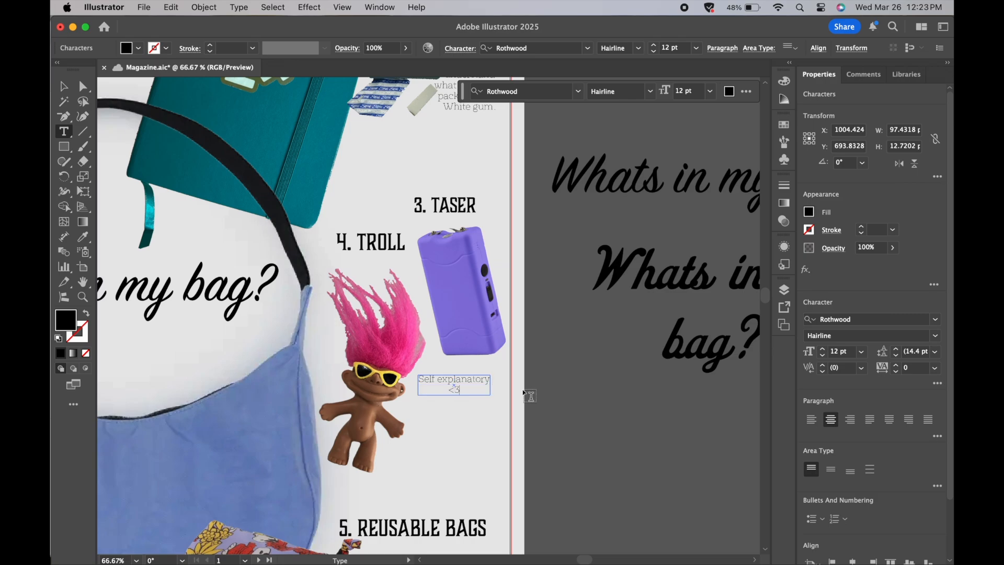
- Delete the "<3" from the taser description and end "Self explanatory" with a period
key("BackSpace")
key("BackSpace")
key("BackSpace")
type(".")
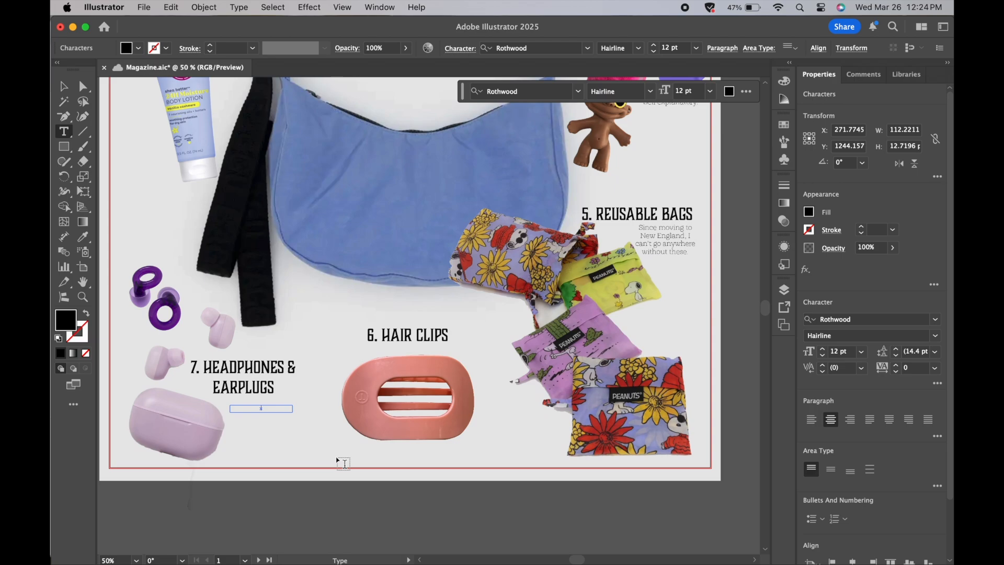
- Write "LOOP EARPLUGS CHANGED MY LIFE AND IM HERE TO TELL YOU ABOUT IT!" as the description below the headphones and earplugs label
scroll(338, 459, "down", 1)
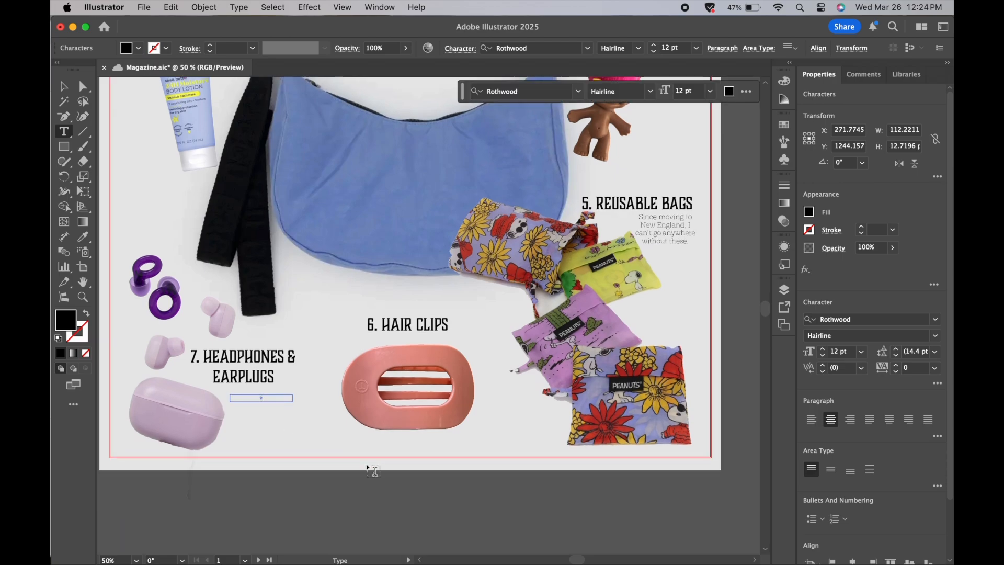
type("EARPLUGS")
key("Return")
type("CHANG")
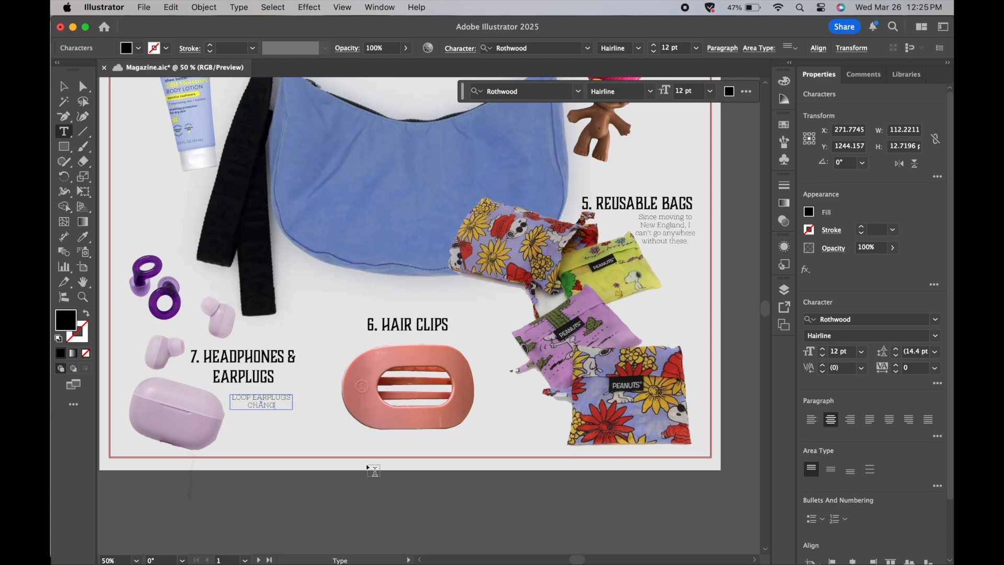
type("ED MY LIFE AND IM")
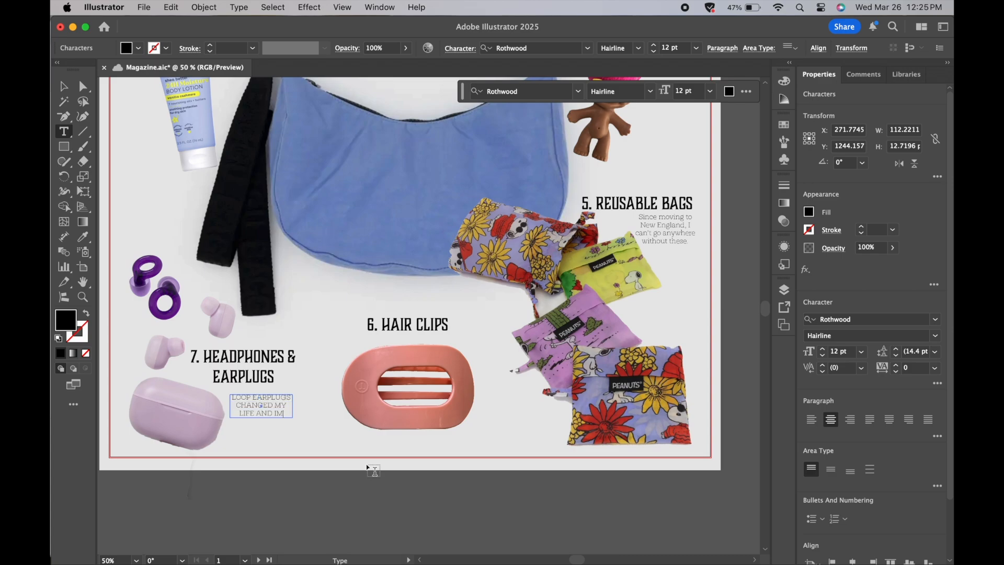
type(" HERE TO TELL YOU ABOUT IT")
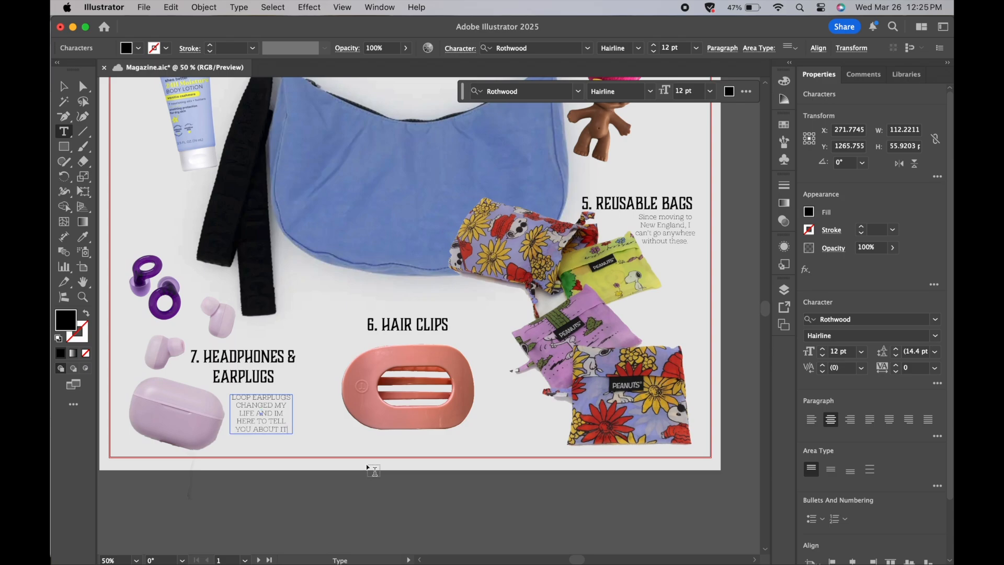
type("!")
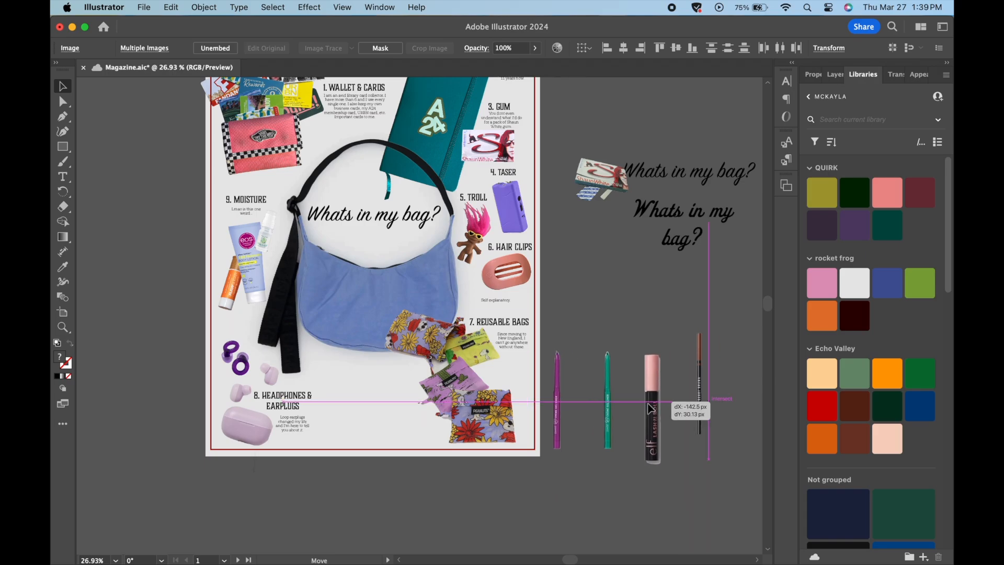
- Move the two coloured pencils, the mascara and the brow pencil together to the pasteboard just beside the artboard
left_click_drag(650, 408, 643, 410)
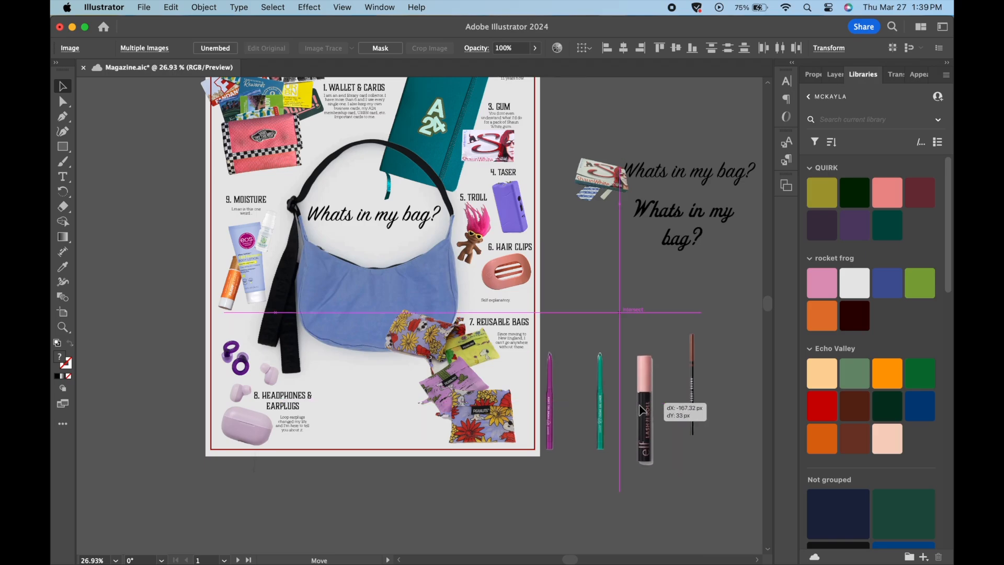
left_click(454, 480)
scroll(454, 480, "up", 4)
scroll(454, 480, "down", 5)
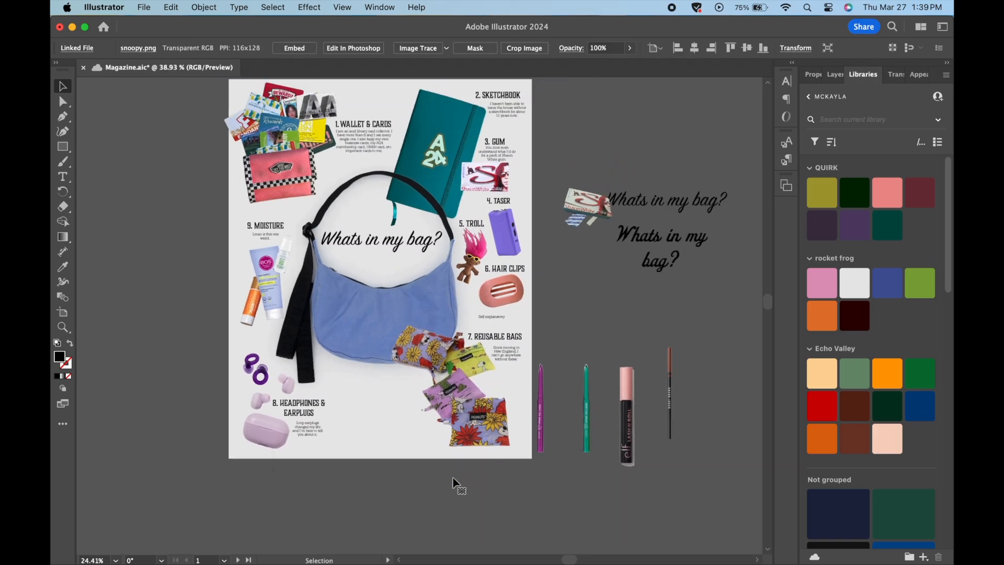
scroll(455, 478, "up", 1)
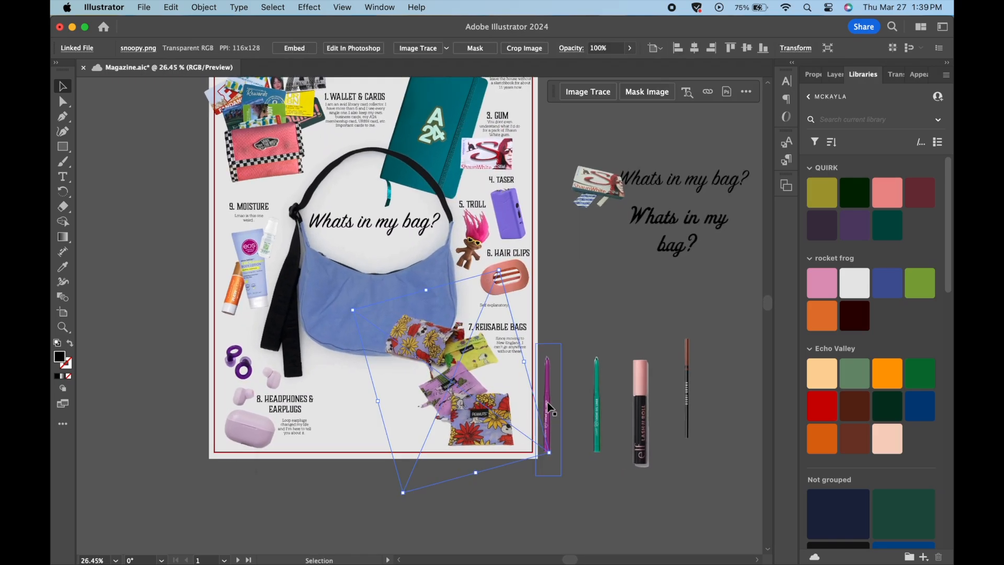
- Place the purple pencil and the green pencil below the bag, each rotated to lie nearly horizontal
left_click(568, 340)
mouse_move(547, 374)
left_mouse_down()
mouse_move(396, 391)
mouse_move(375, 376)
mouse_move(366, 347)
mouse_move(426, 413)
mouse_move(371, 434)
left_mouse_up()
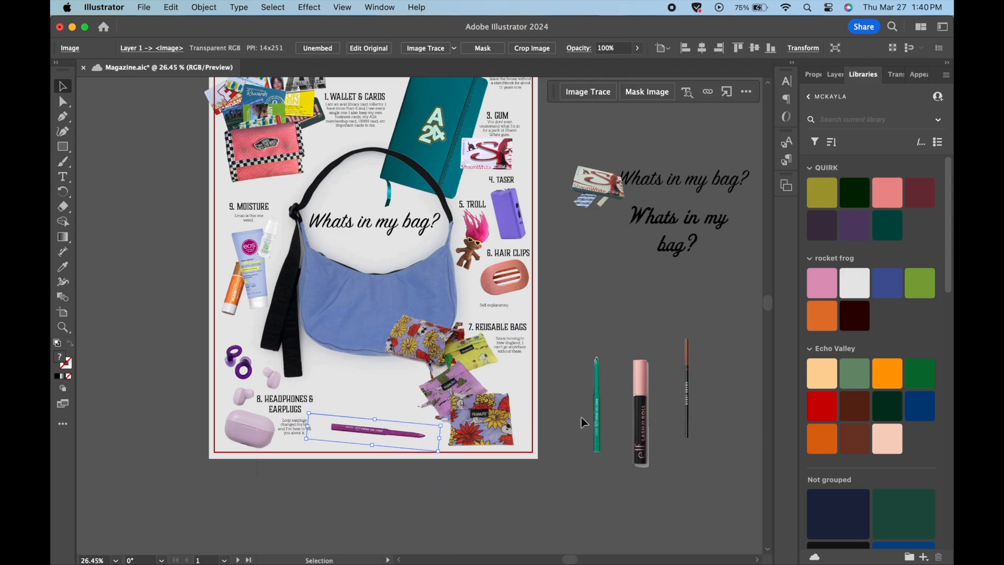
left_click_drag(596, 421, 378, 422)
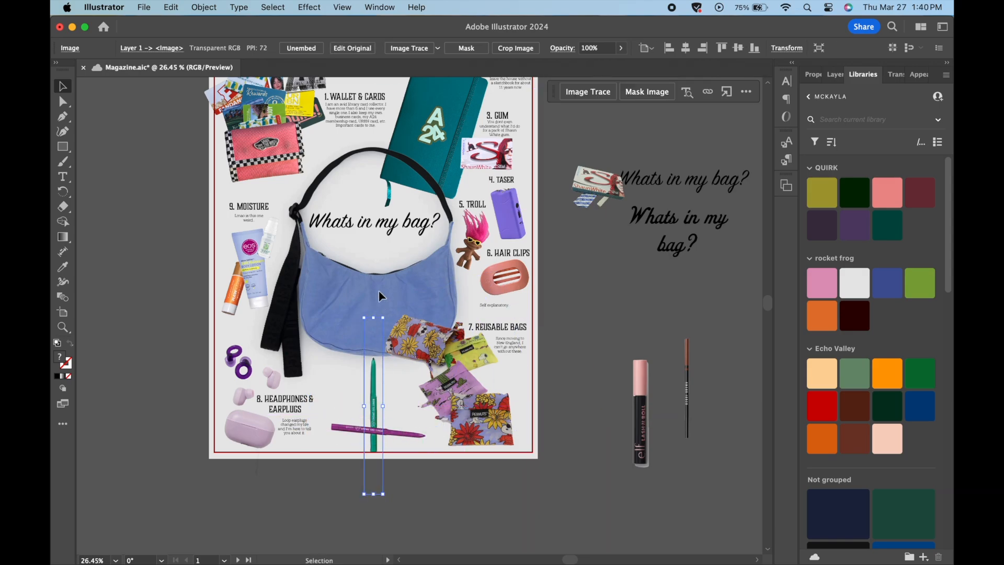
mouse_move(363, 315)
left_mouse_down()
mouse_move(446, 397)
mouse_move(443, 386)
left_mouse_up()
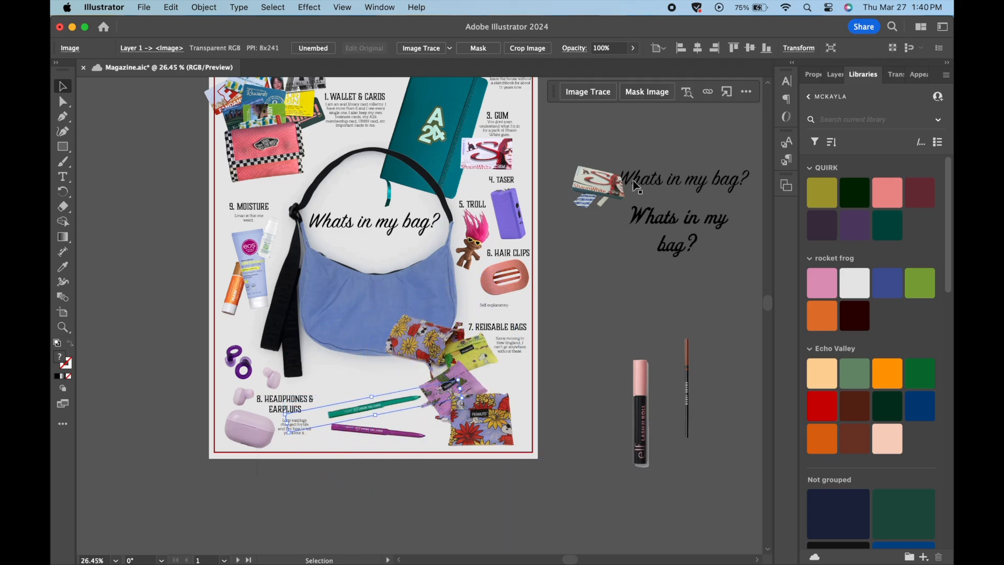
- Mirror the green pencil so it slopes down like the purple one and move it down to lie just above it
left_click(799, 48)
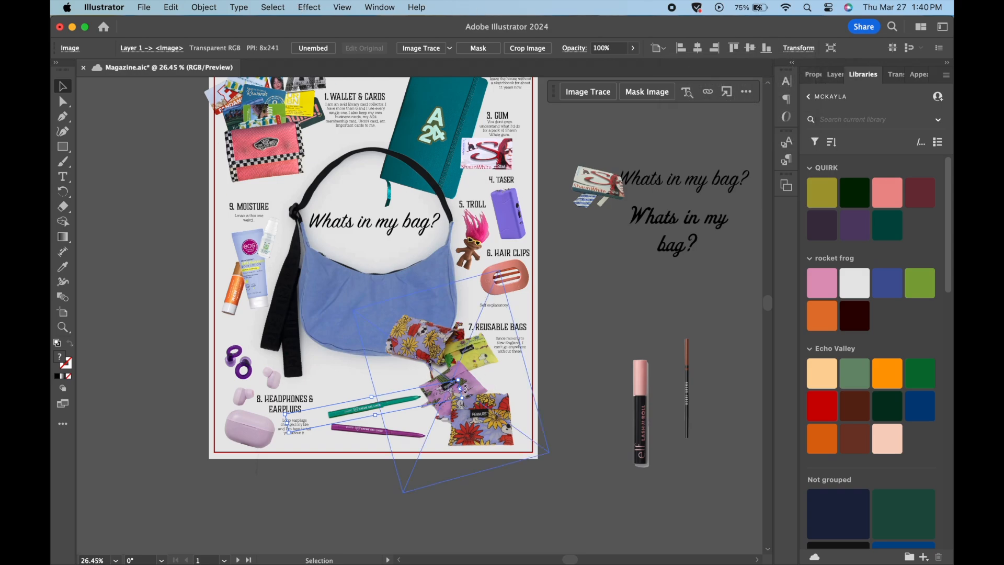
mouse_move(464, 388)
left_mouse_down()
mouse_move(315, 332)
mouse_move(263, 384)
left_mouse_up()
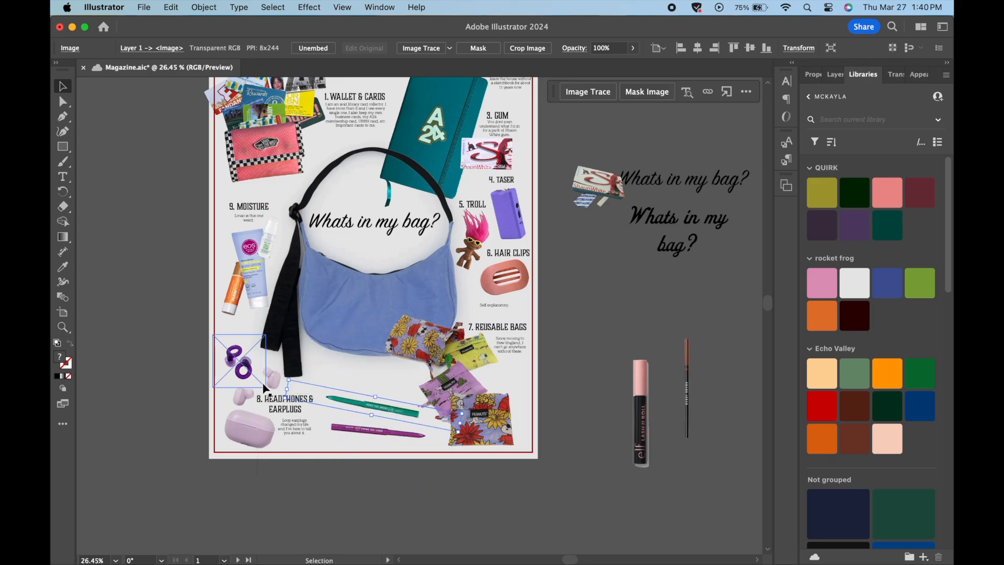
left_click_drag(374, 413, 375, 428)
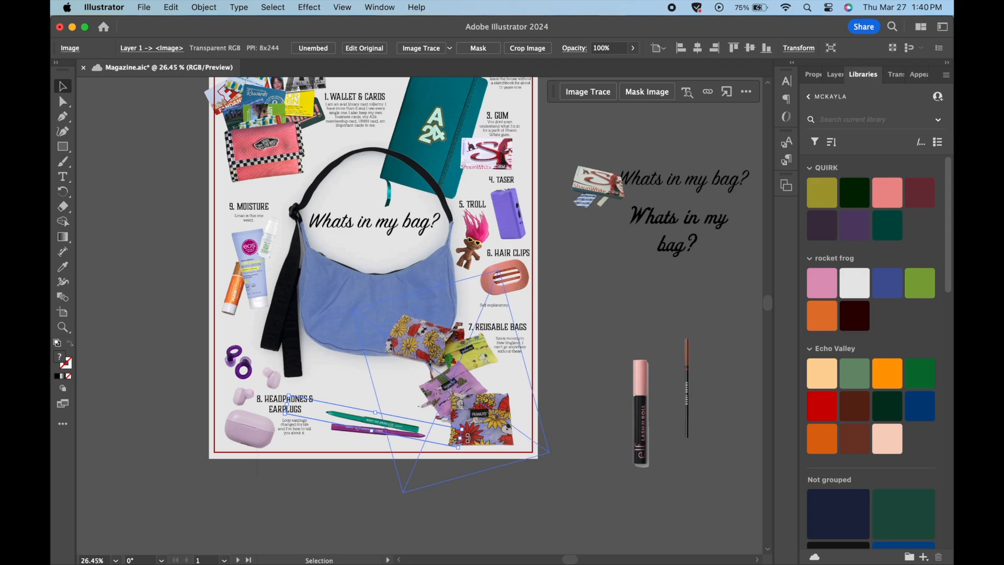
- Place the mascara on the artboard just above the green pencil, rotated to lie nearly horizontal with its pink cap facing right
left_click(631, 448)
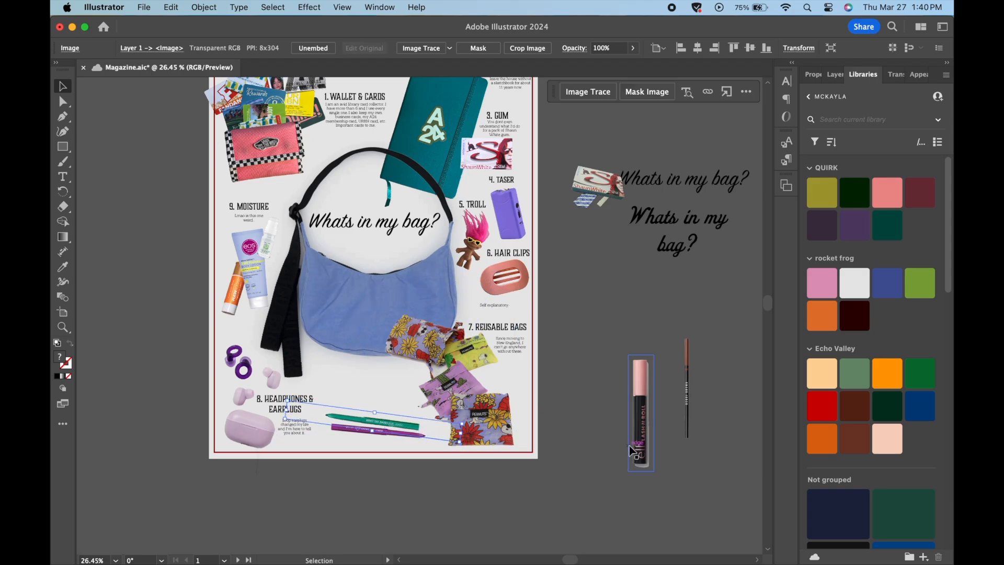
left_click_drag(631, 447, 369, 439)
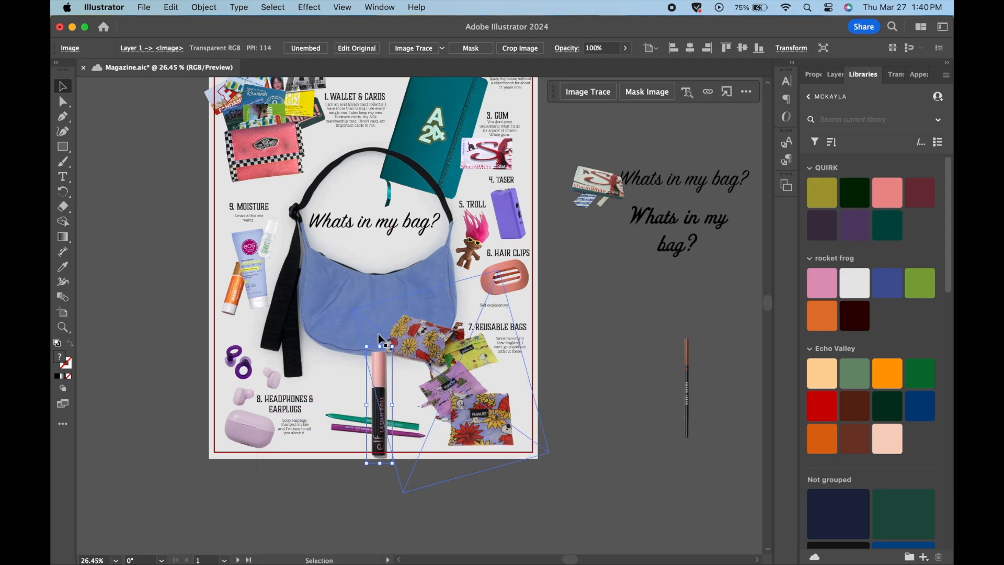
mouse_move(380, 341)
left_mouse_down()
mouse_move(431, 366)
mouse_move(444, 422)
mouse_move(402, 412)
mouse_move(421, 409)
mouse_move(393, 417)
left_mouse_up()
- Place the brow pencil below the purple pencil near the page's bottom border, rotated to lie horizontally
left_click(691, 392)
left_click_drag(692, 392, 355, 412)
mouse_move(349, 351)
left_mouse_down()
mouse_move(417, 425)
mouse_move(411, 449)
left_mouse_up()
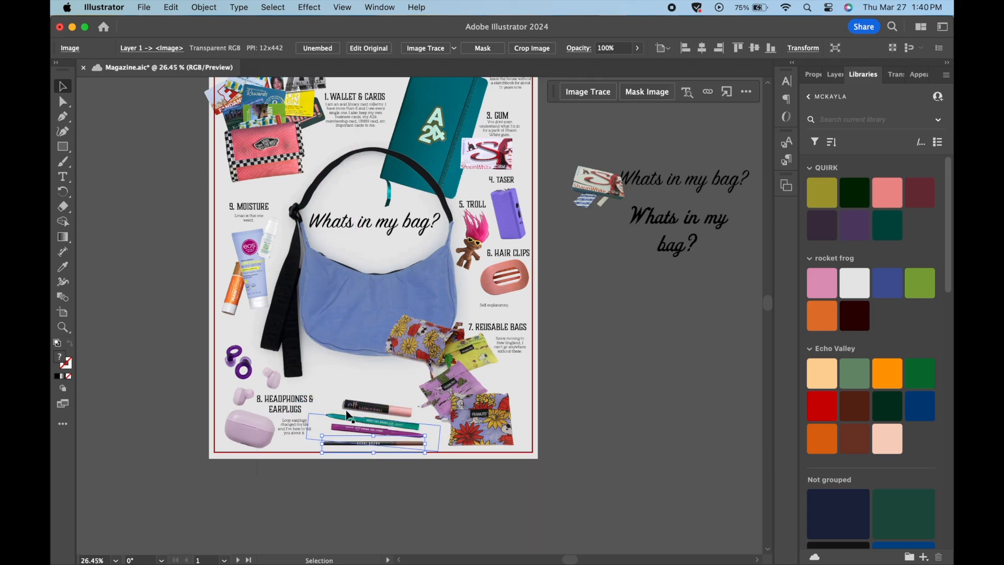
- Duplicate the headphones and earplugs label to above the mascara and change the copy's text to "8. MAKEUP"
left_click_drag(294, 407, 362, 372)
scroll(366, 373, "up", 3)
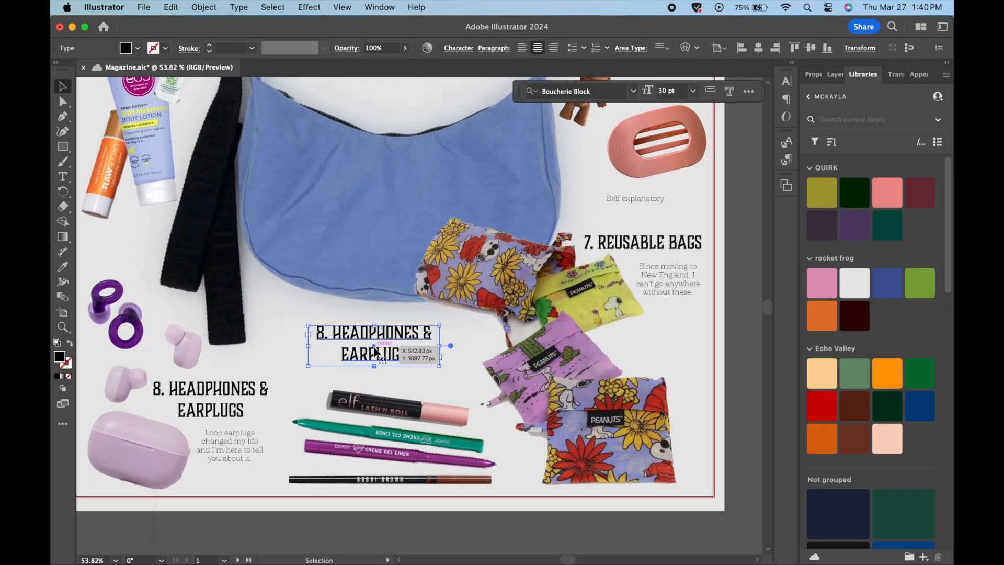
triple_click(392, 353)
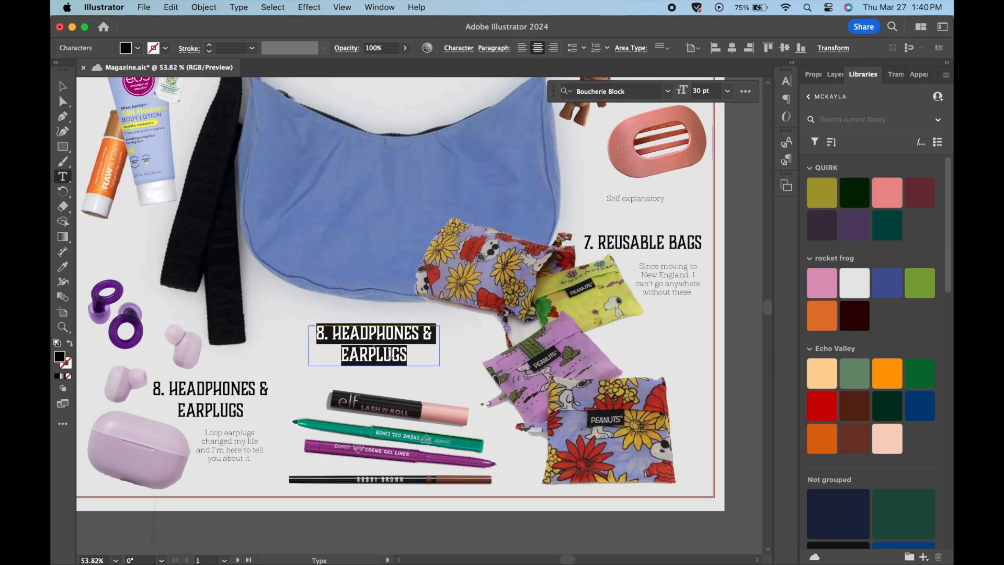
left_click(391, 353)
left_click_drag(417, 353, 334, 332)
type("M")
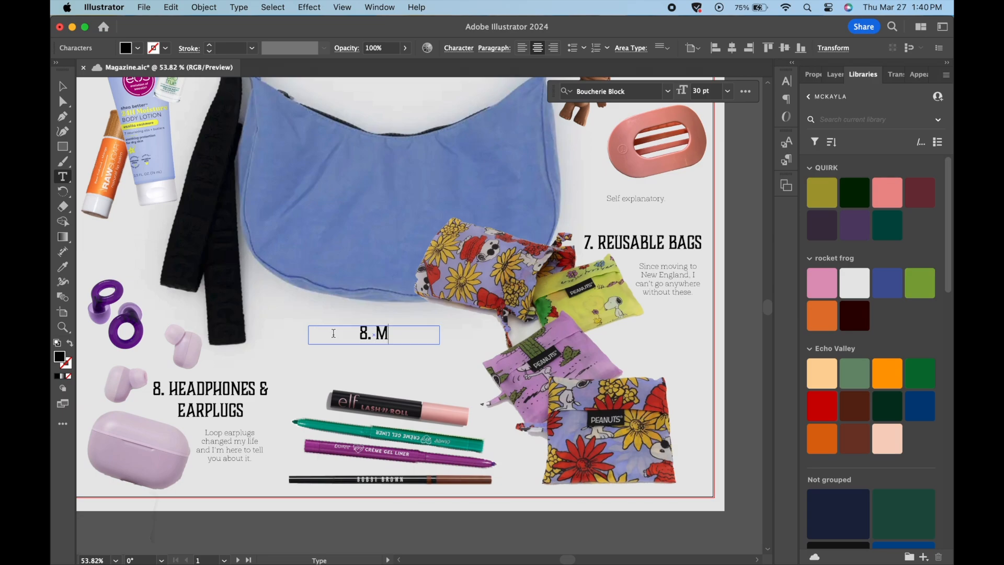
type("AKEUP")
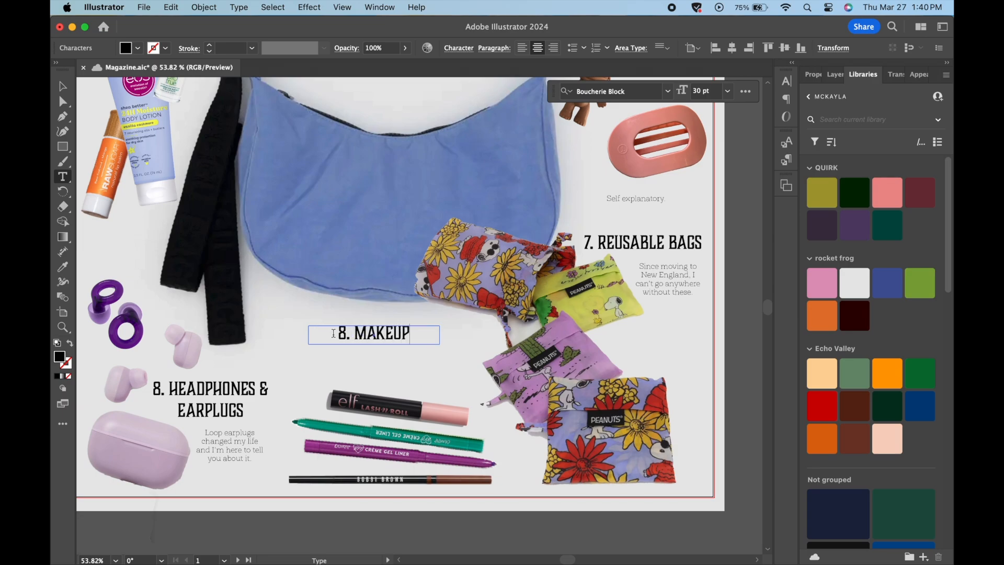
key("Escape")
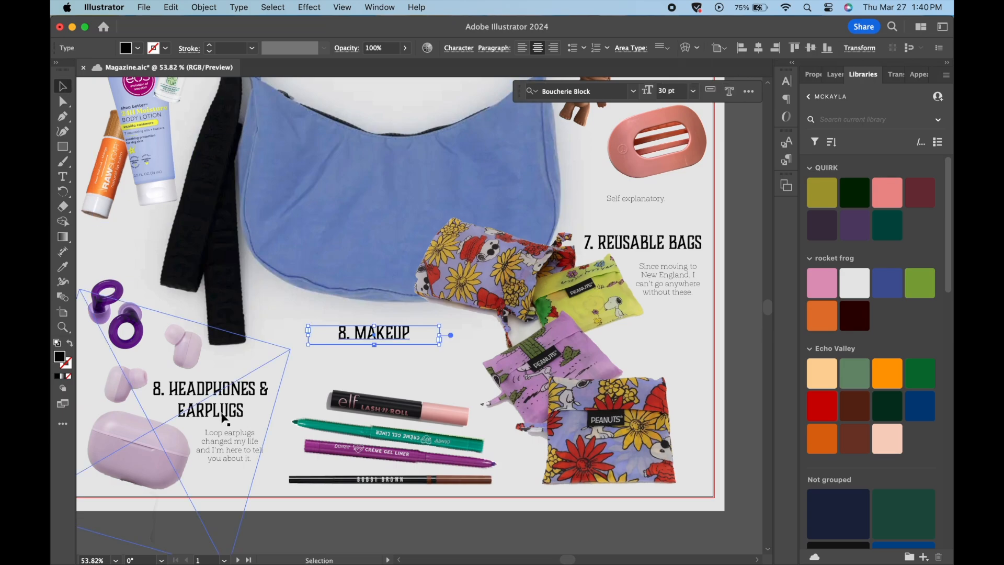
- Duplicate the earplugs description to just below the makeup label and select all of the copy's text
left_click_drag(229, 459, 380, 370)
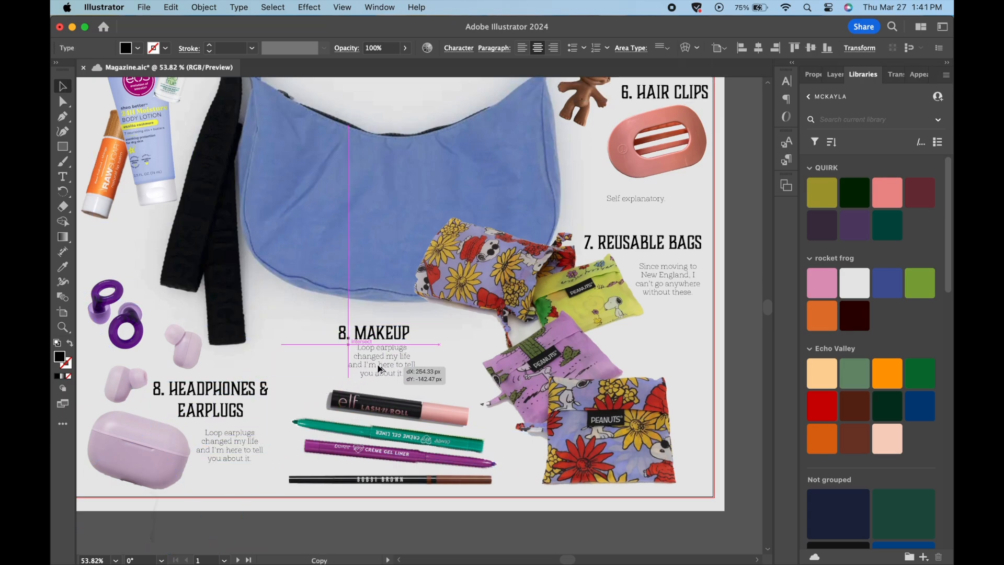
double_click(381, 370)
key("super+a")
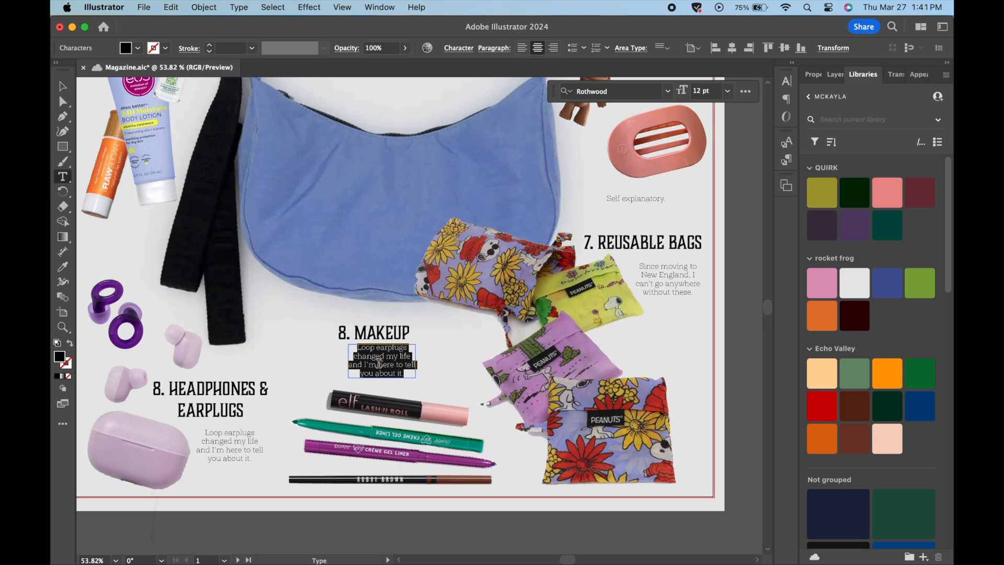
type("My")
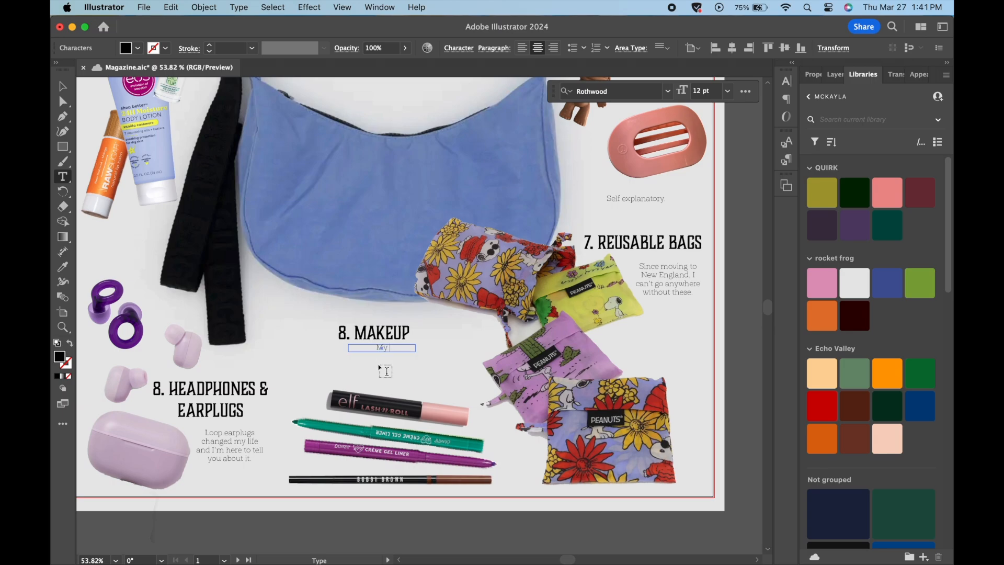
type(" favorite eyeliners and")
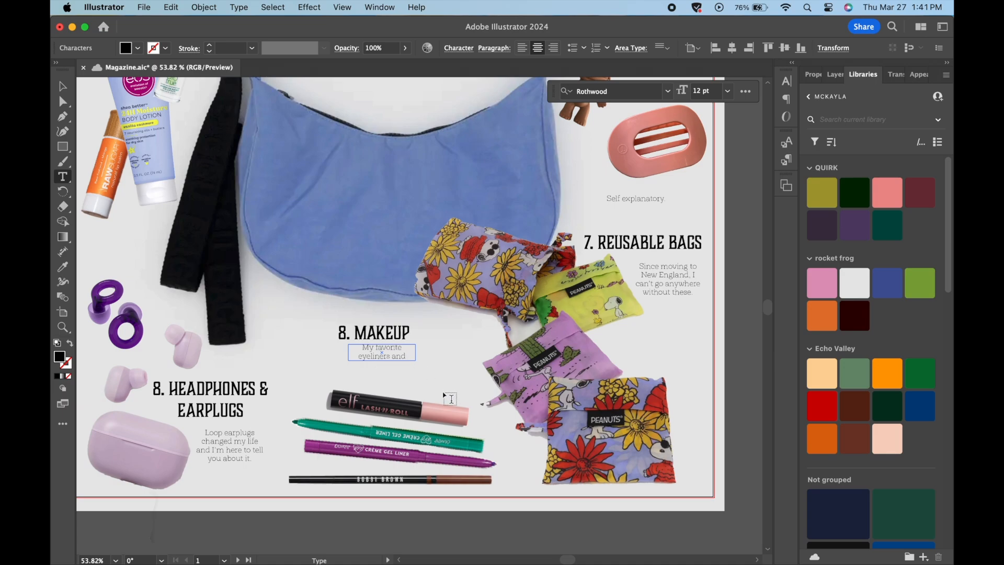
key("BackSpace")
key("BackSpace")
key("BackSpace")
key("BackSpace")
key("BackSpace")
key("BackSpace")
key("BackSpace")
key("BackSpace")
key("BackSpace")
key("BackSpace")
key("BackSpace")
key("BackSpace")
key("BackSpace")
key("BackSpace")
key("BackSpace")
key("BackSpace")
key("BackSpace")
key("BackSpace")
key("BackSpace")
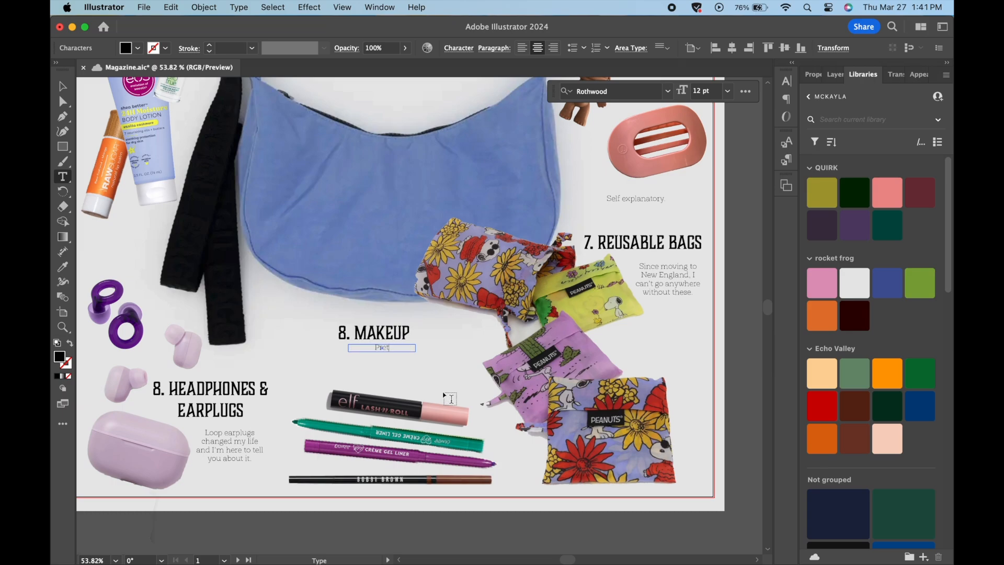
- Draft the makeup description as "Pretty much I wear my favorite eyeliner colors, mascara and sometimes"
type("uch I wear my fa")
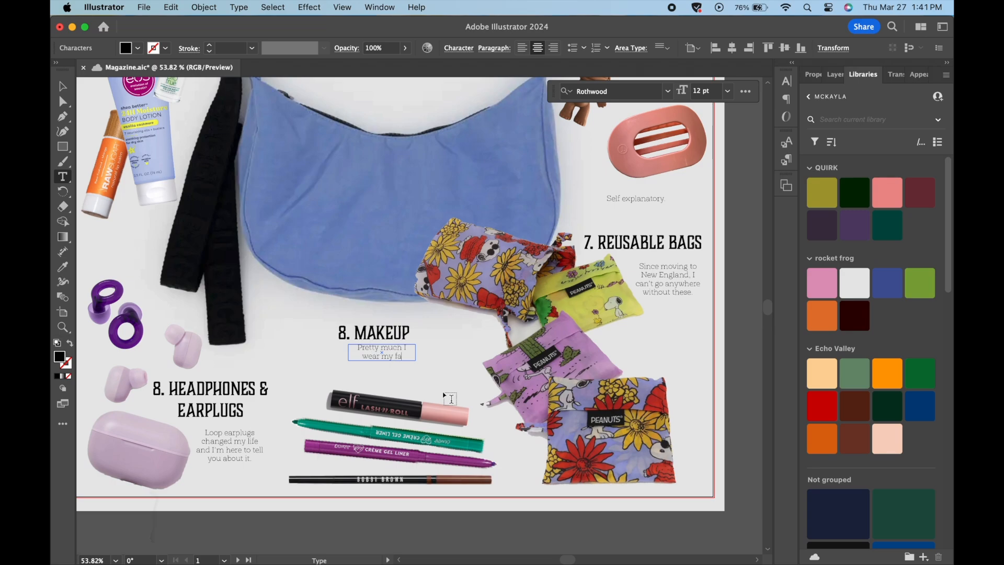
type("vorite eyeliner colors,")
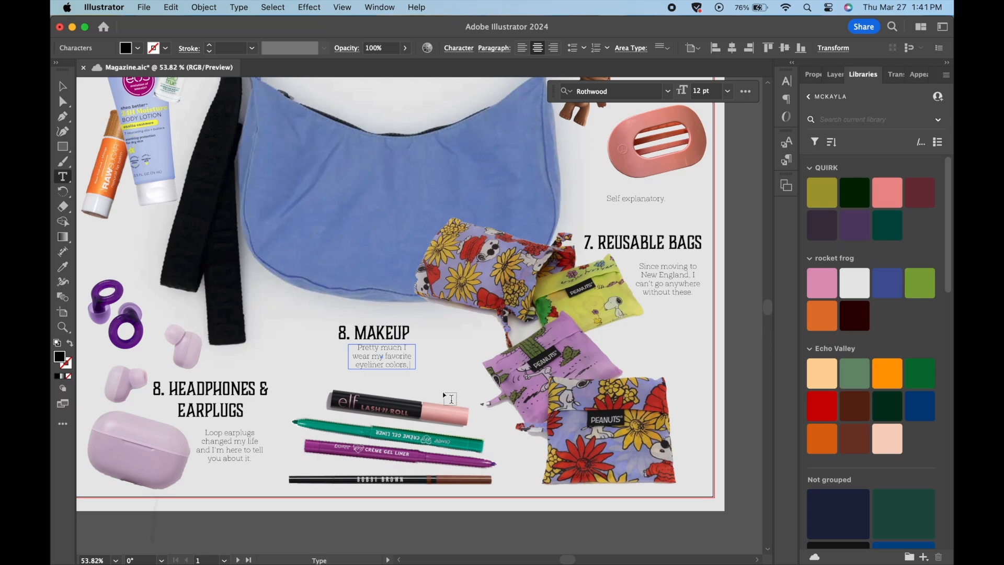
type(" mascara ands")
key("BackSpace")
type("soemti")
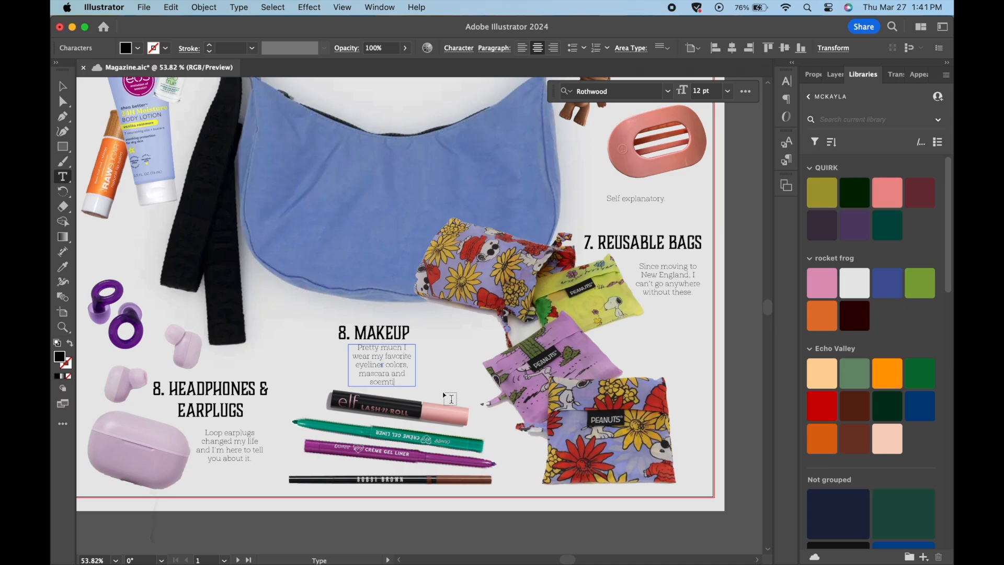
key("BackSpace")
key("BackSpace")
key("BackSpace")
type("metimes I")
key("BackSpace")
key("BackSpace")
key("BackSpace")
key("BackSpace")
key("BackSpace")
key("BackSpace")
key("BackSpace")
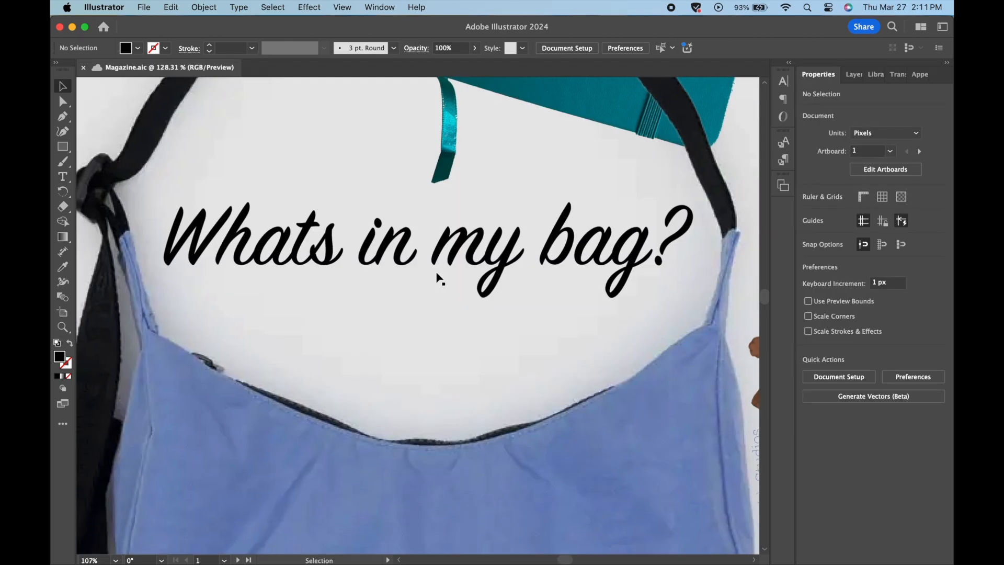
scroll(438, 278, "down", 5)
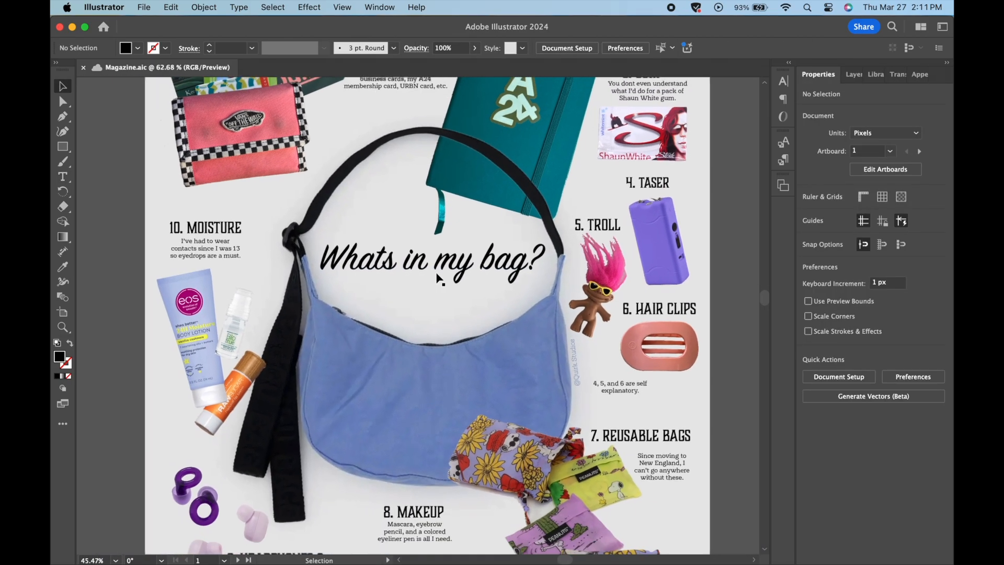
scroll(438, 278, "down", 6)
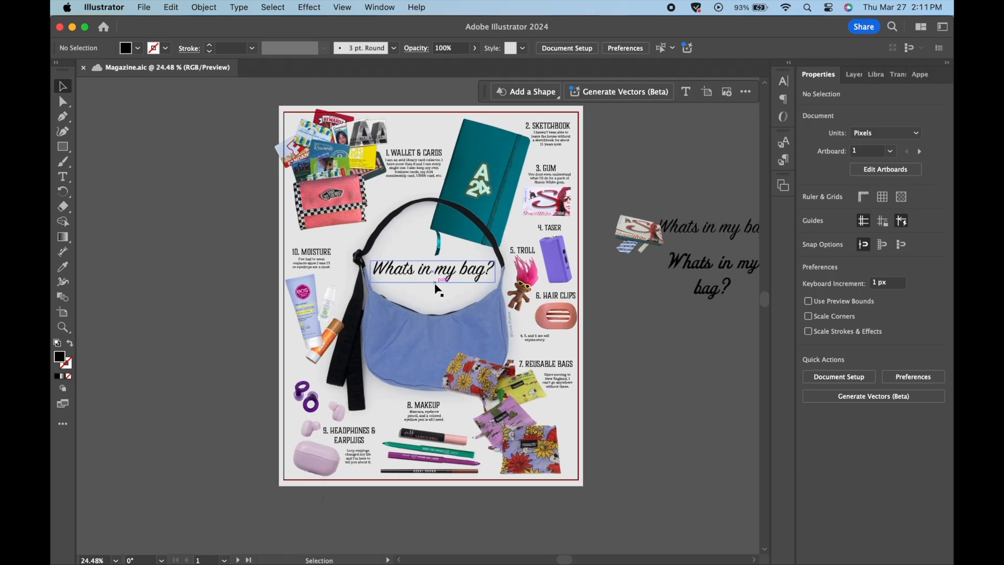
scroll(436, 285, "down", 1)
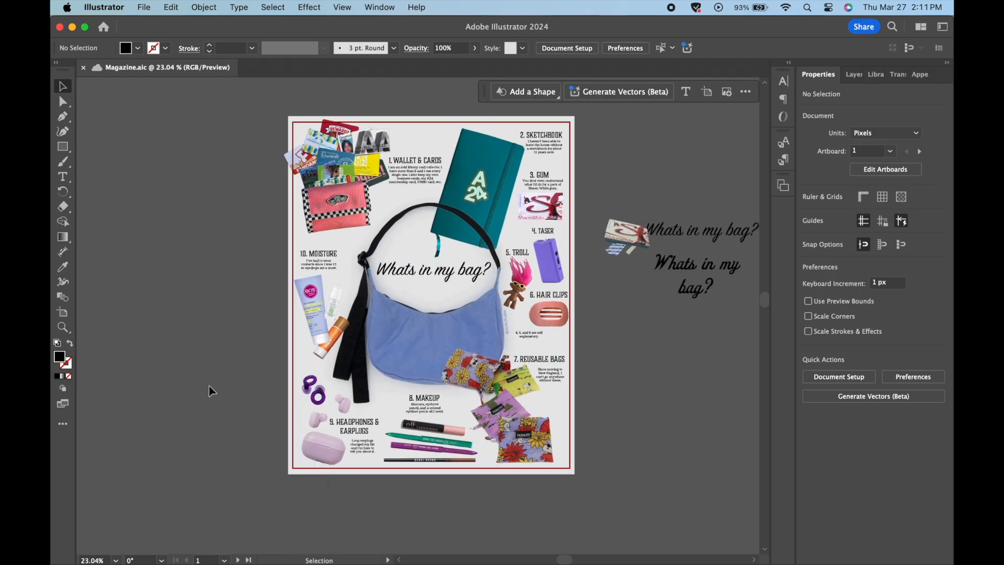